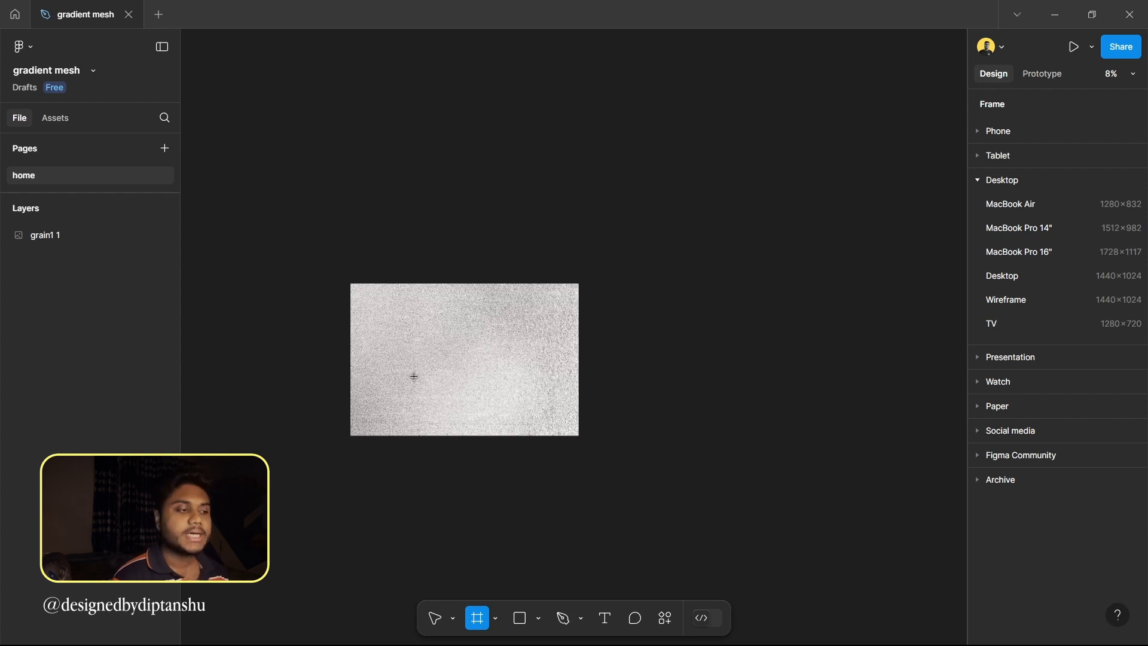
# Draw a frame about 5725 × 3275 on the empty canvas to the right of the grain image
pyautogui.hscroll(5, 576, 360)
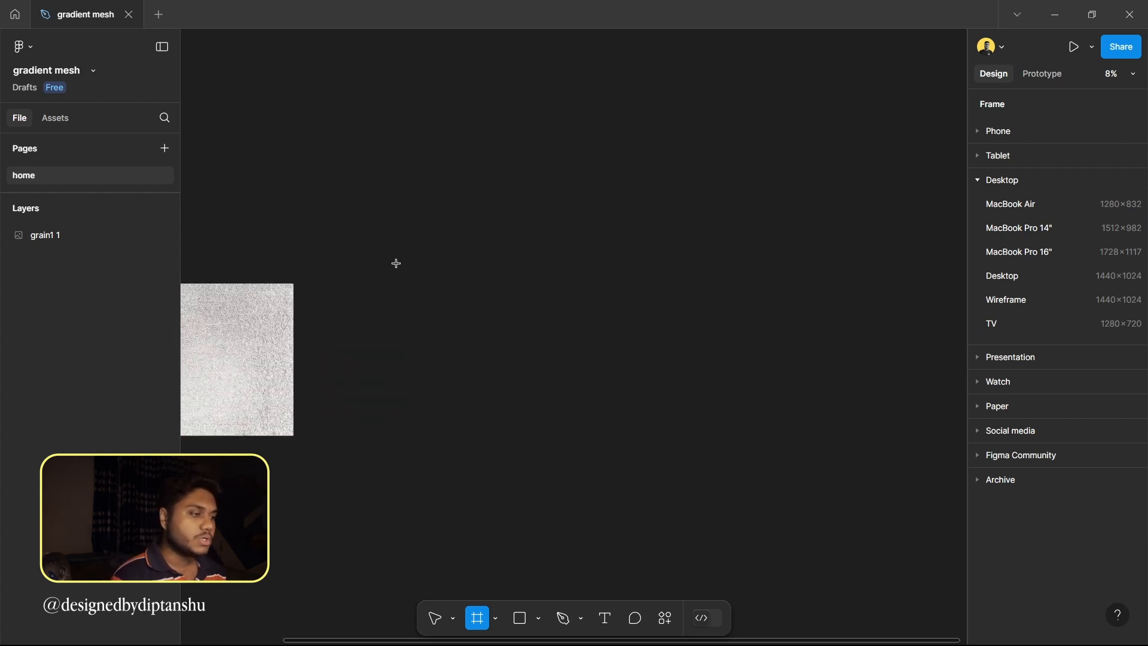
pyautogui.hscroll(3, 276, 281)
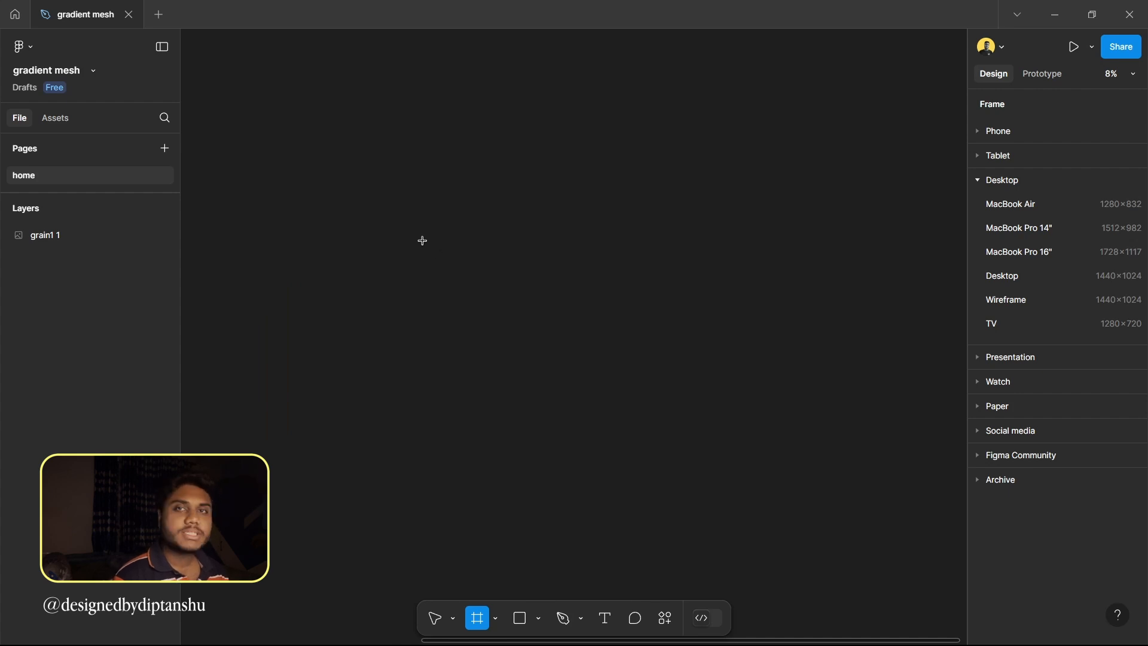
pyautogui.moveTo(422, 240); pyautogui.dragTo(747, 428)
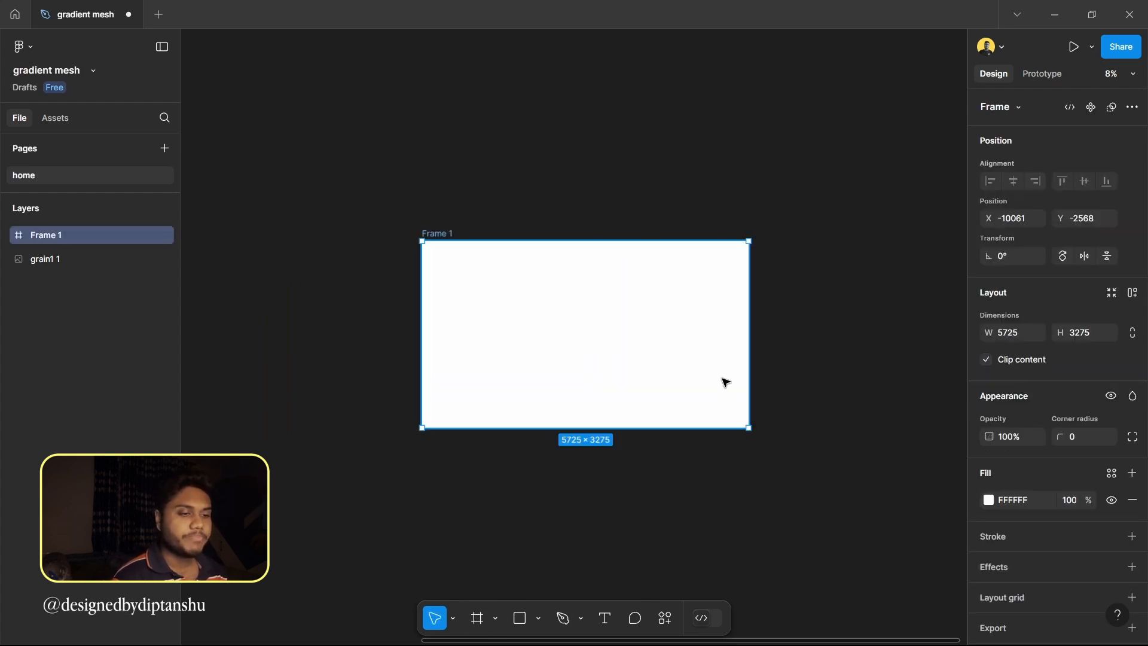
pyautogui.hscroll(2, 725, 382)
pyautogui.scroll(2, 725, 382)
pyautogui.scroll(3, 580, 364)
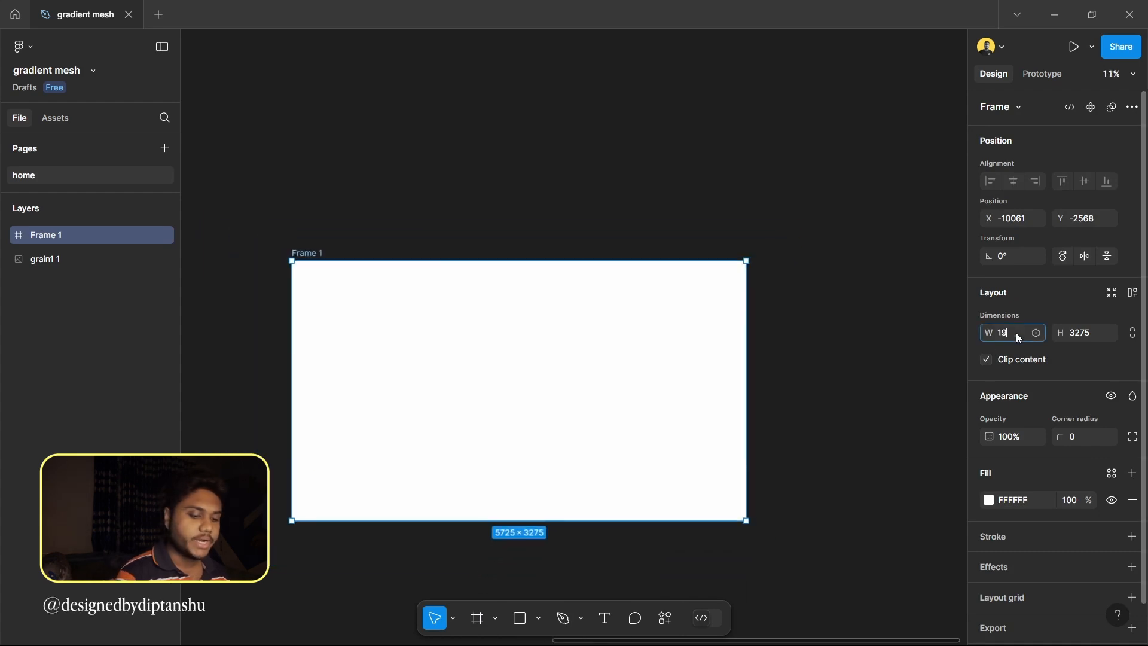
# Resize the new frame to 1920 × 1080 and shift it slightly up and left on the canvas
pyautogui.press('Return')
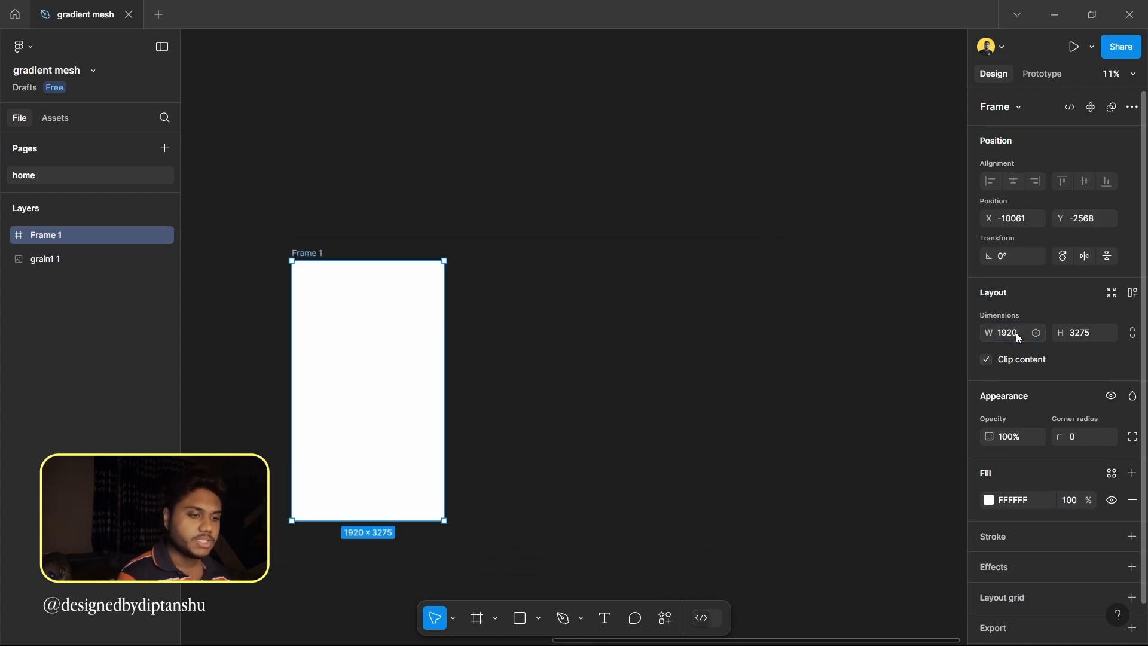
pyautogui.click(1090, 332)
pyautogui.write('1080')
pyautogui.press('Return')
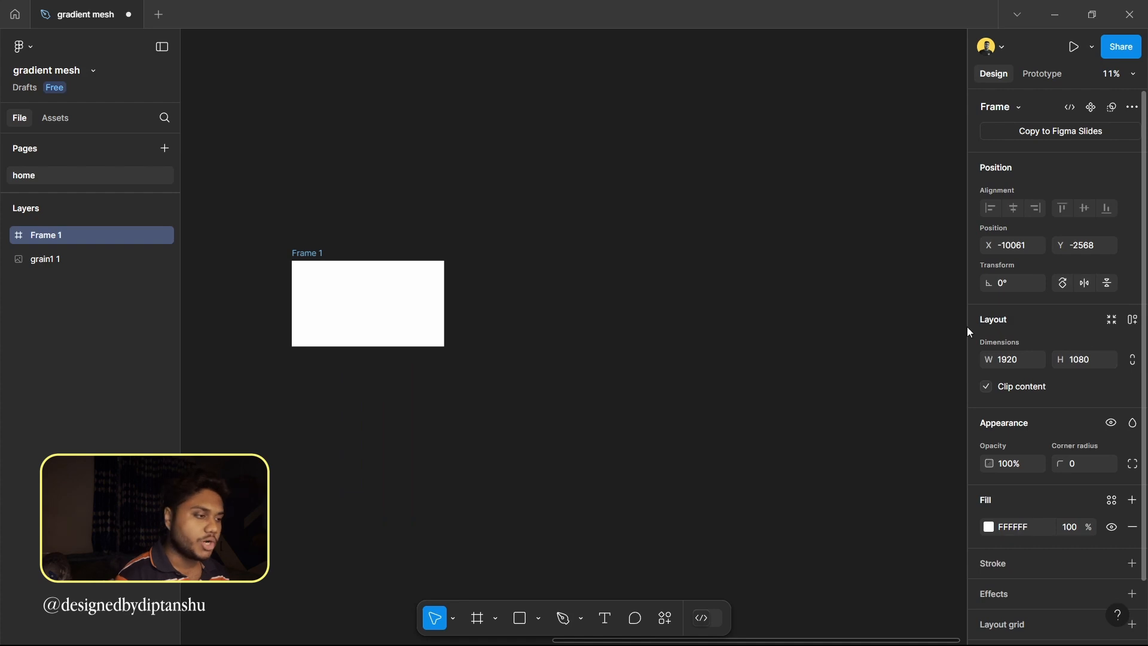
pyautogui.scroll(5, 327, 216)
pyautogui.hscroll(-5, 328, 215)
pyautogui.scroll(-3, 328, 216)
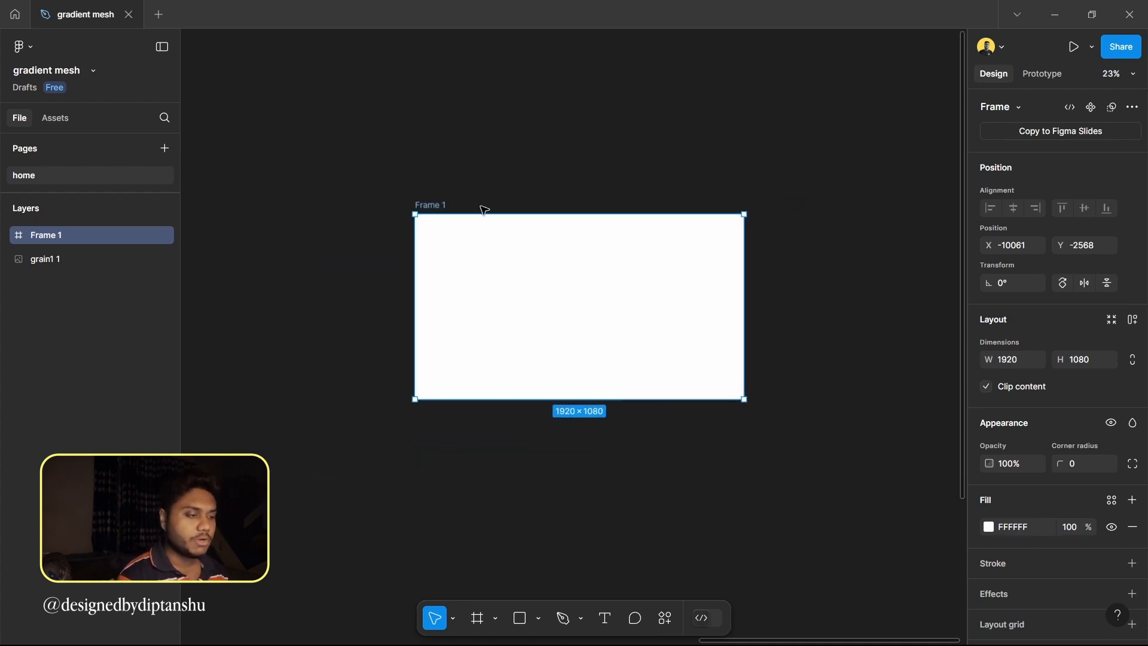
pyautogui.scroll(3, 509, 205)
pyautogui.hscroll(1, 510, 207)
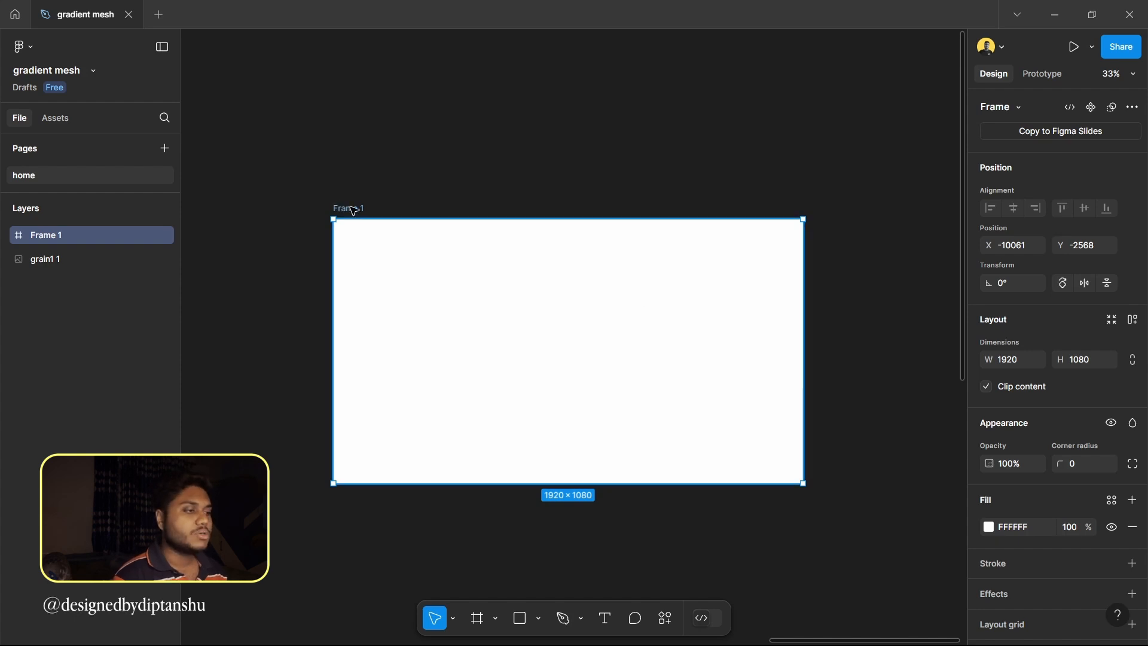
pyautogui.moveTo(353, 210); pyautogui.dragTo(321, 200)
pyautogui.click(535, 108)
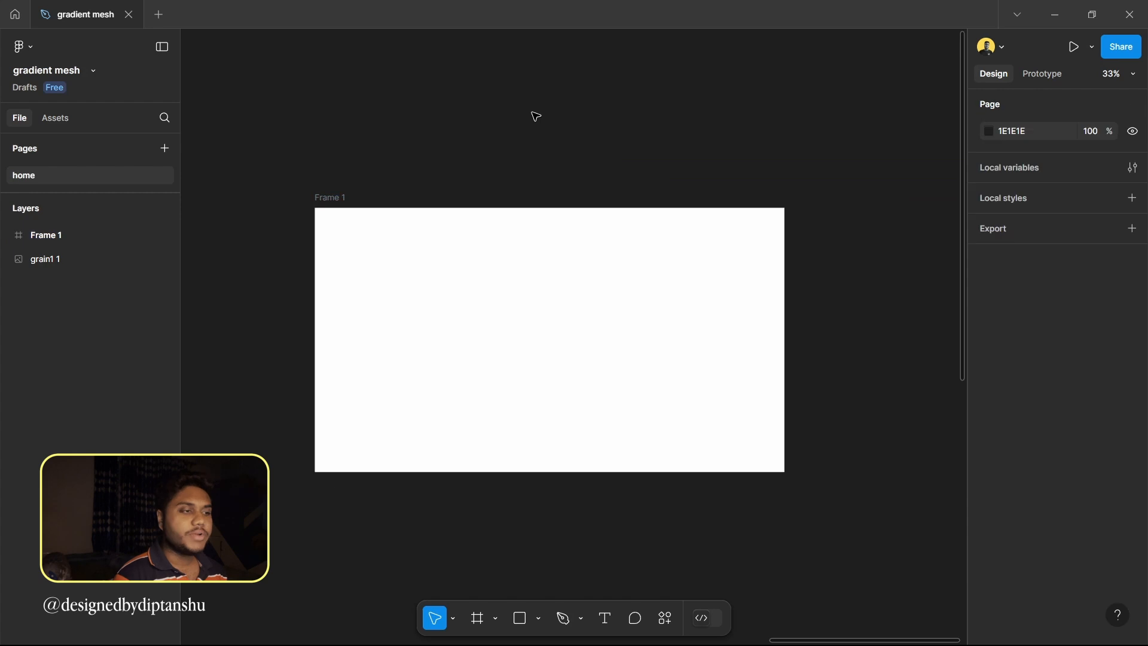
# Draw an ellipse in the left part of the frame and move its anchor points to form a blob about 380 × 425
pyautogui.click(538, 618)
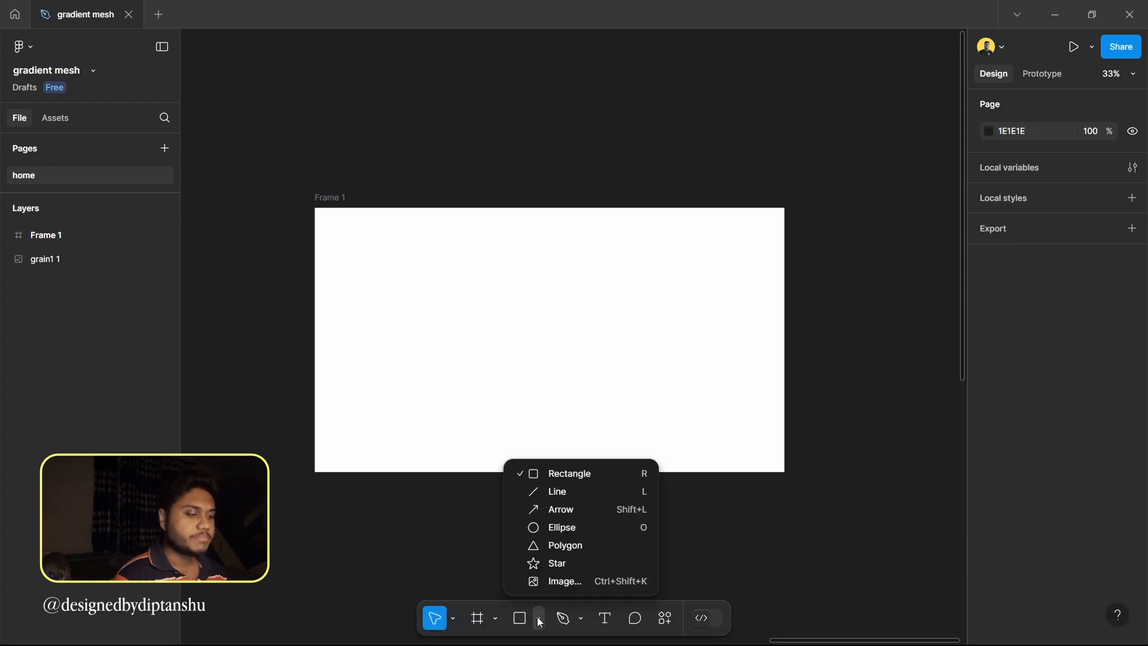
pyautogui.click(568, 529)
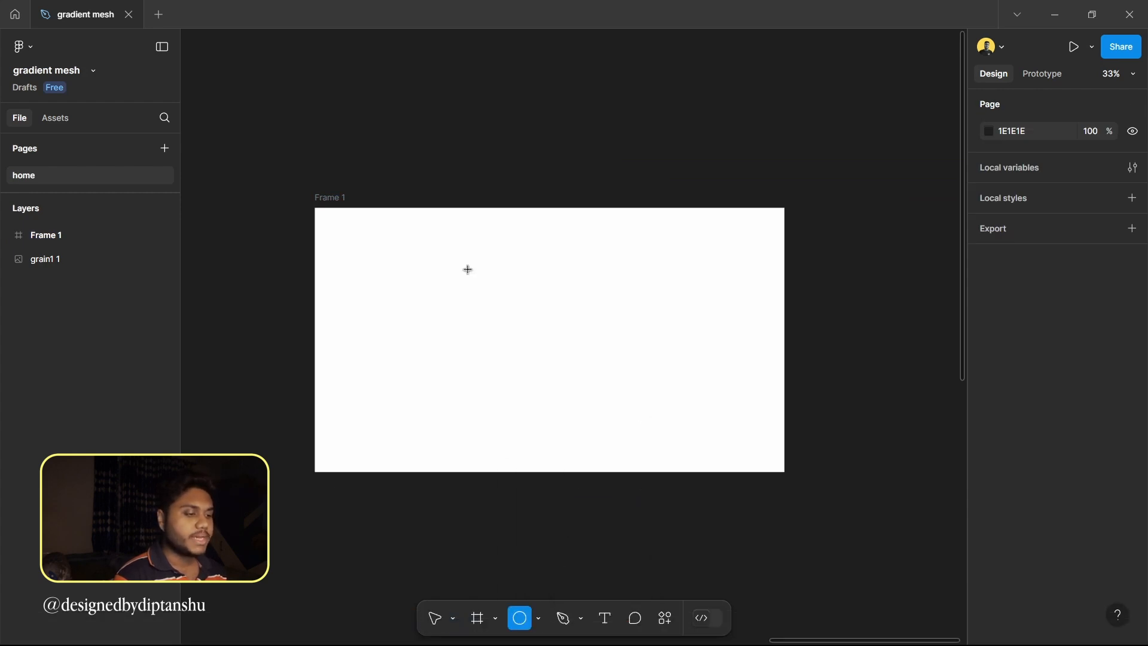
pyautogui.moveTo(351, 259)
pyautogui.mouseDown()
pyautogui.moveTo(471, 339)
pyautogui.moveTo(429, 371)
pyautogui.moveTo(422, 364)
pyautogui.mouseUp()
pyautogui.doubleClick(397, 295)
pyautogui.click(411, 340)
pyautogui.moveTo(472, 300); pyautogui.dragTo(443, 306)
pyautogui.press('Escape')
pyautogui.scroll(3, 384, 328)
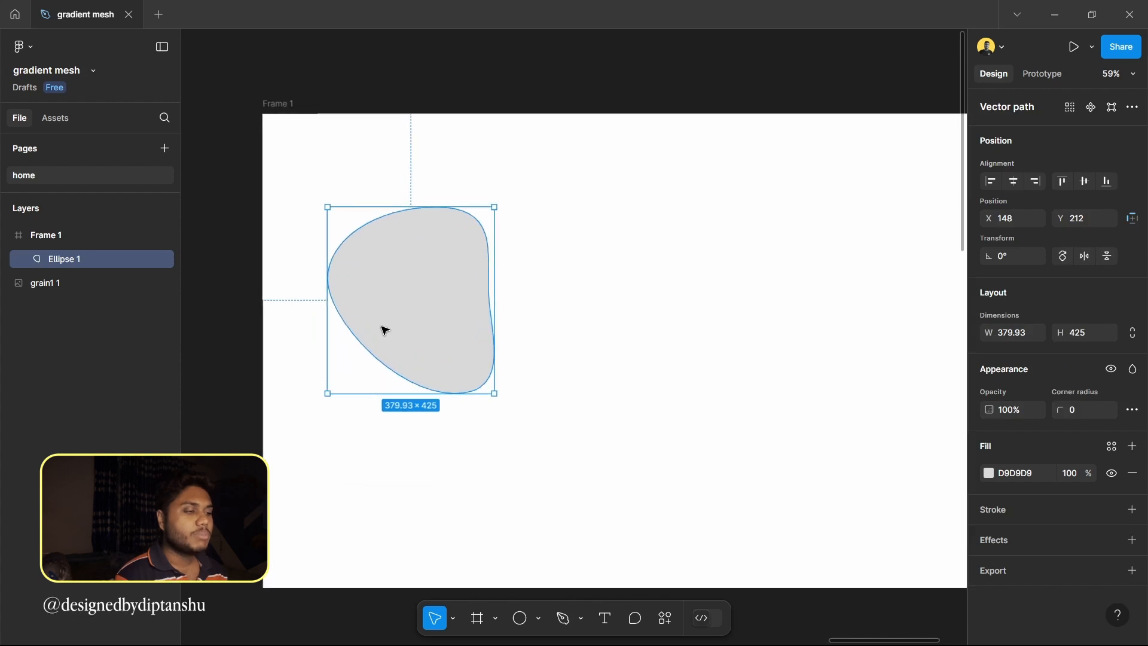
# Pull the blob's bottom and right anchor points outward to enlarge it to about 541 × 553
pyautogui.click(561, 268)
pyautogui.click(449, 313)
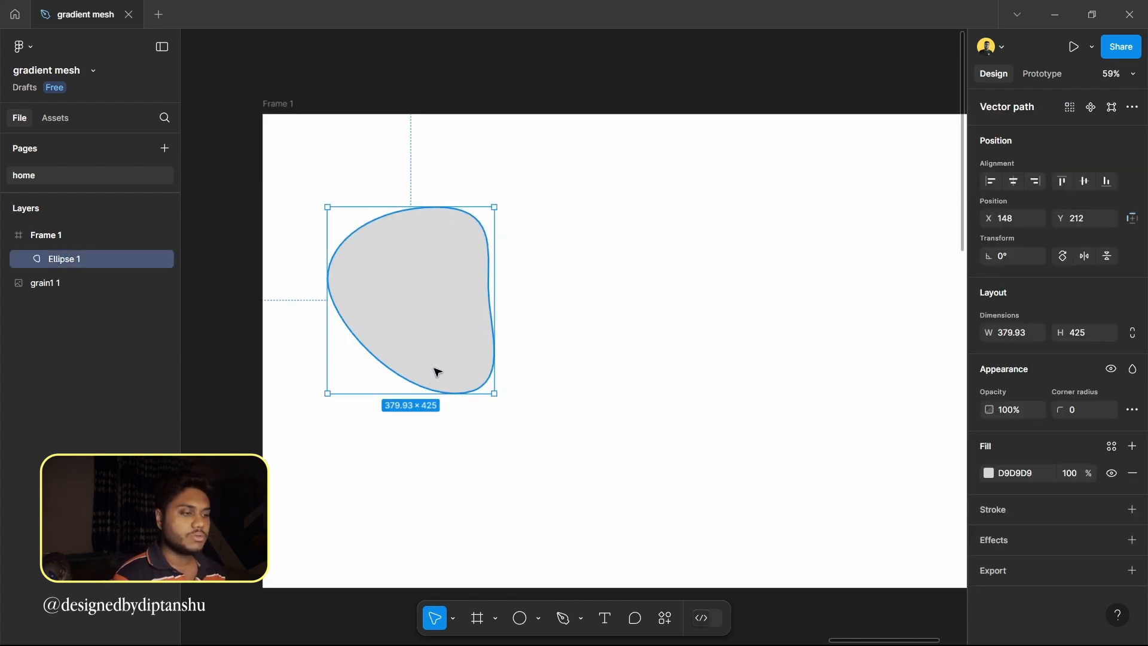
pyautogui.doubleClick(434, 359)
pyautogui.click(460, 392)
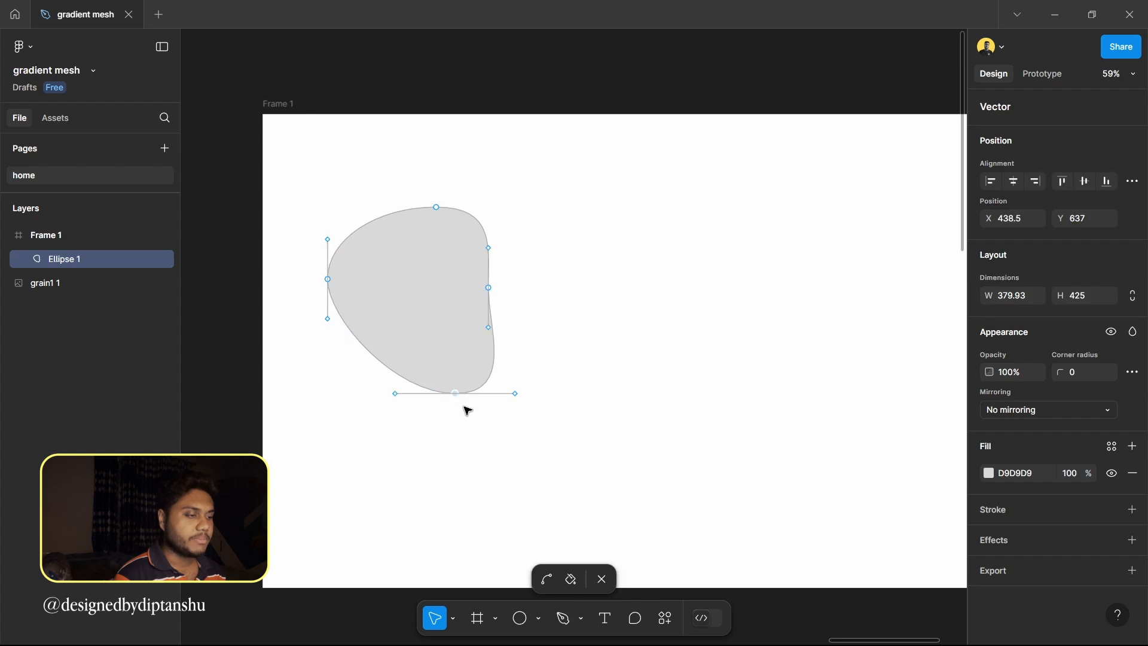
pyautogui.moveTo(461, 392); pyautogui.dragTo(483, 449)
pyautogui.moveTo(489, 288); pyautogui.dragTo(565, 281)
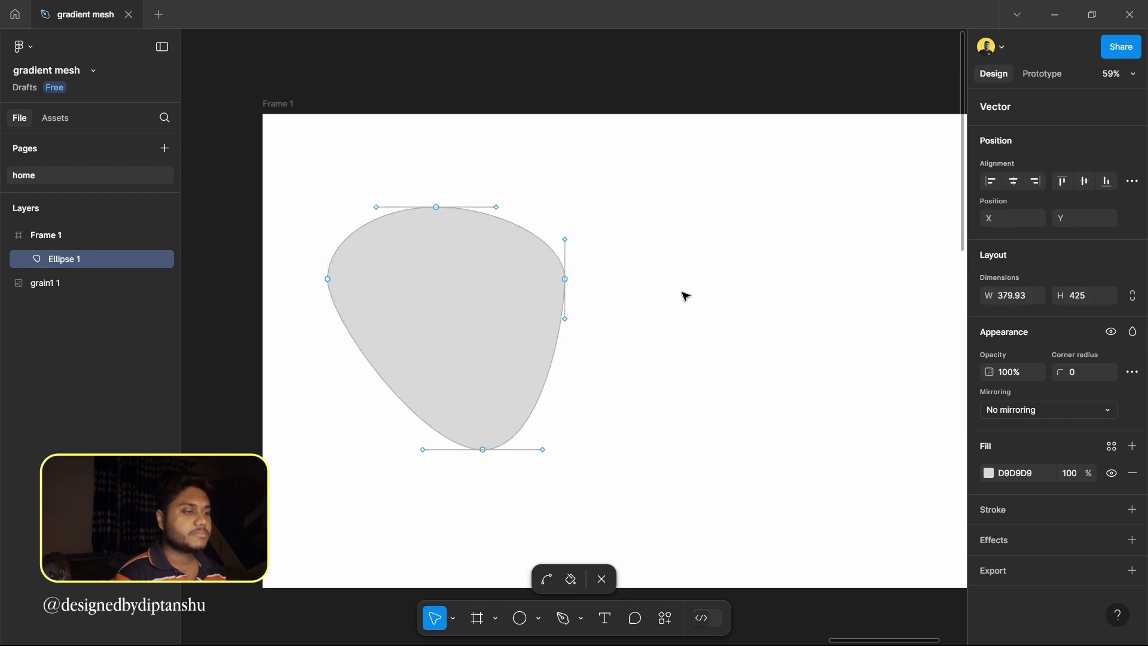
pyautogui.press('Escape')
# Duplicate the blob to its right and reshape the copy into a flatter, wider form about 740 × 424
pyautogui.hotkey('ctrl', 'd')
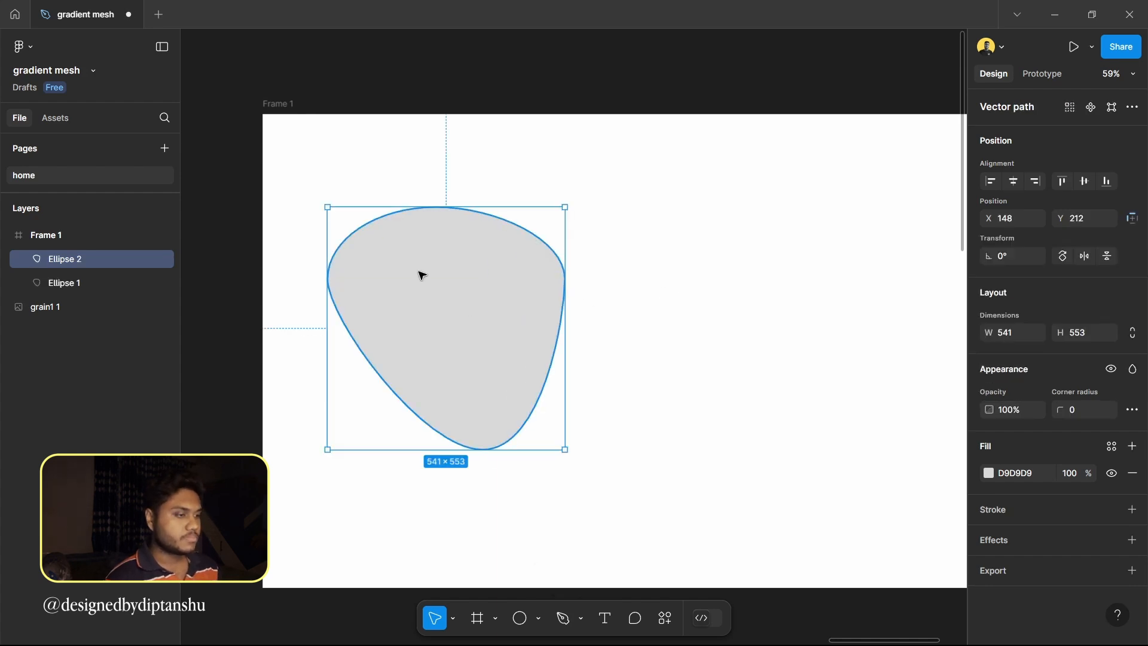
pyautogui.moveTo(420, 274); pyautogui.dragTo(593, 254)
pyautogui.doubleClick(601, 275)
pyautogui.click(654, 429)
pyautogui.moveTo(654, 429); pyautogui.dragTo(640, 372)
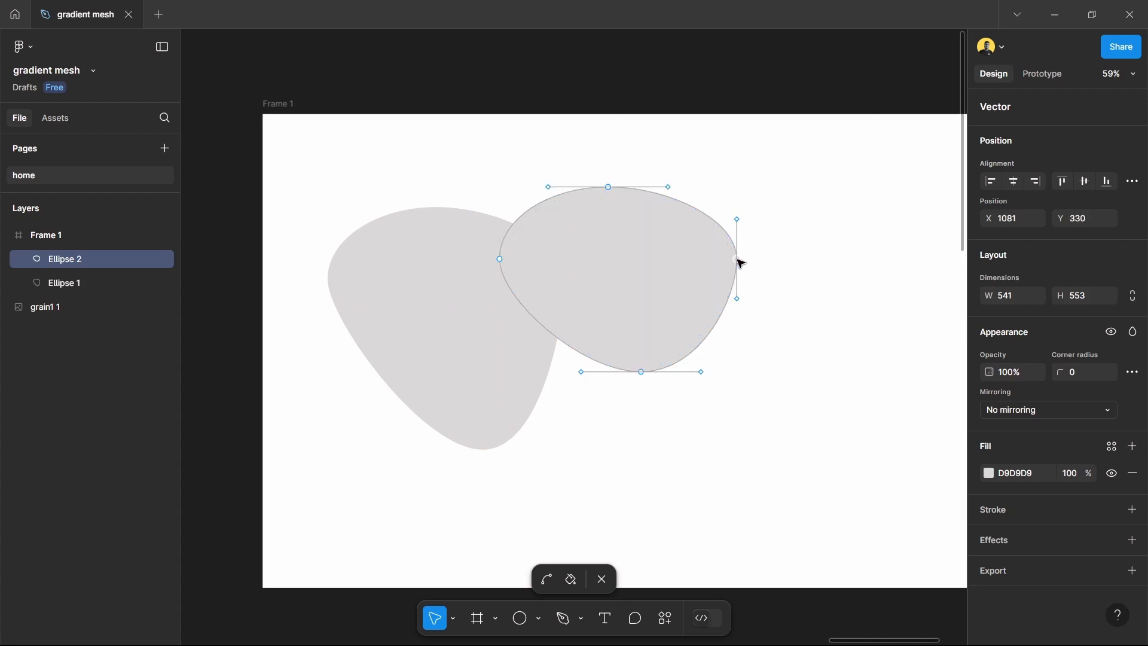
pyautogui.moveTo(741, 259); pyautogui.dragTo(822, 347)
pyautogui.press('Escape')
# Duplicate the wide blob lower in the frame, send the copy to back, and extend its bottom point to about 537 high
pyautogui.hotkey('ctrl', 'd')
pyautogui.moveTo(634, 255); pyautogui.dragTo(635, 350)
pyautogui.rightClick(635, 350)
pyautogui.click(749, 294)
pyautogui.doubleClick(589, 418)
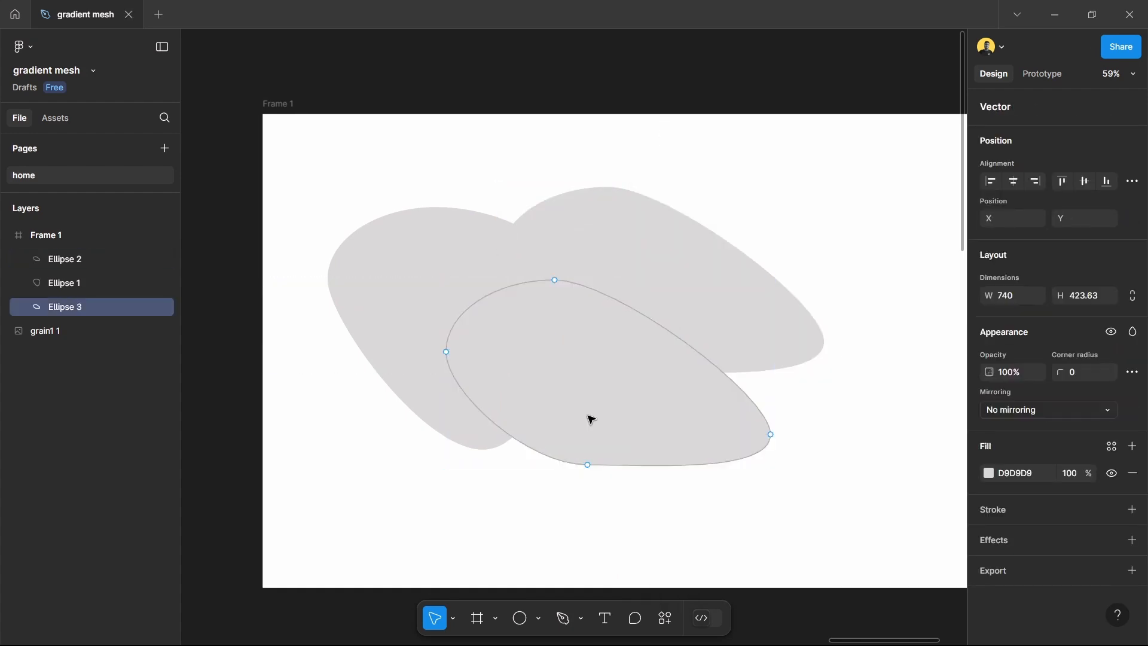
pyautogui.moveTo(586, 465); pyautogui.dragTo(609, 515)
pyautogui.press('Escape')
# Duplicate the lower blob into the frame's upper right and reshape the copy by moving its bottom and top anchor points
pyautogui.hscroll(2, 510, 432)
pyautogui.hotkey('ctrl', 'd')
pyautogui.moveTo(510, 432); pyautogui.dragTo(726, 302)
pyautogui.doubleClick(726, 302)
pyautogui.moveTo(677, 386); pyautogui.dragTo(687, 310)
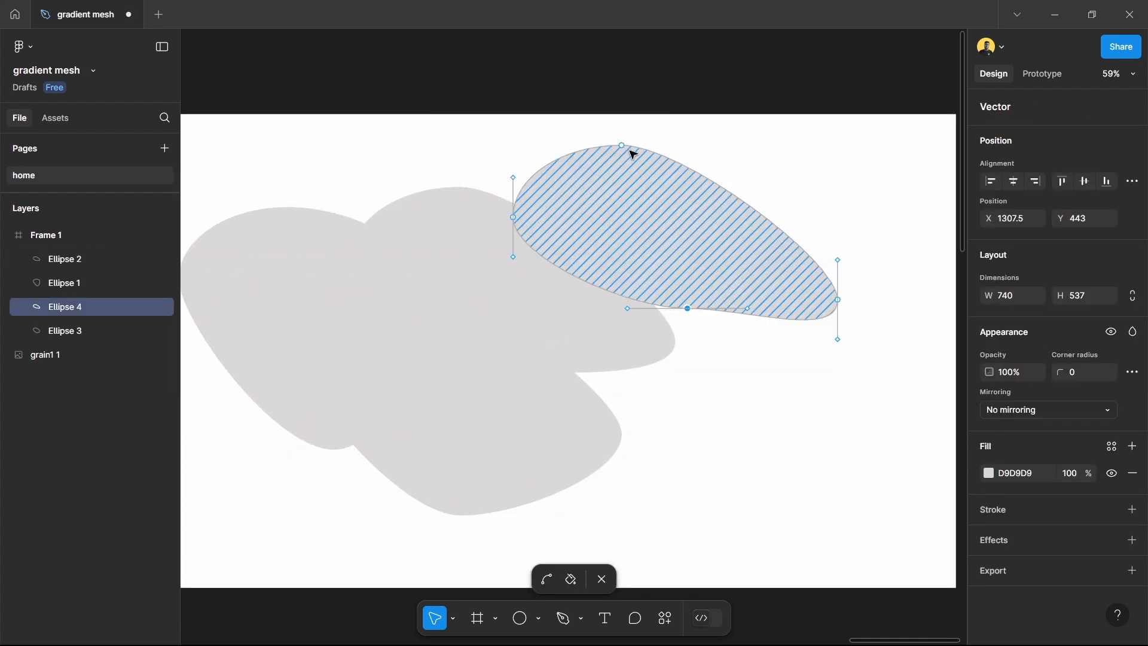
pyautogui.moveTo(623, 150); pyautogui.dragTo(717, 150)
pyautogui.press('Escape')
# Duplicate the upper-right blob directly below itself and pull the copy's bottom anchor point downward
pyautogui.hotkey('ctrl', 'd')
pyautogui.moveTo(710, 217); pyautogui.dragTo(704, 364)
pyautogui.doubleClick(704, 363)
pyautogui.moveTo(684, 459); pyautogui.dragTo(680, 500)
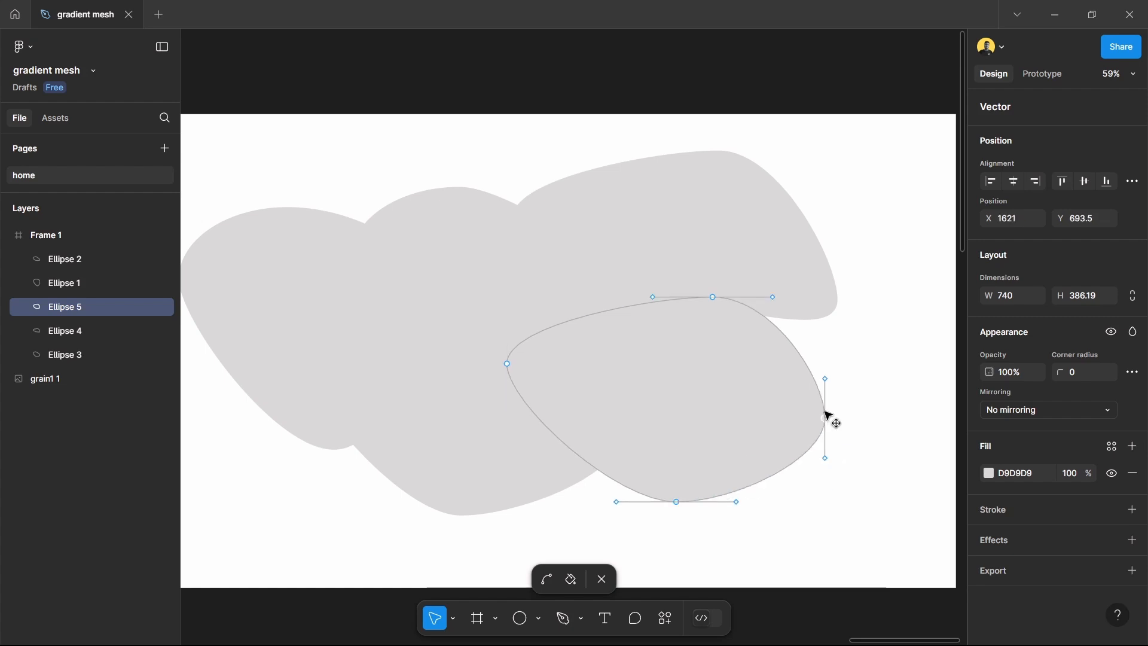
pyautogui.press('Escape')
# Duplicate the lower-right blob toward the frame's bottom centre, flatten the copy to about 721.5 × 387, and send it to back
pyautogui.scroll(-1, 678, 445)
pyautogui.hotkey('ctrl', 'd')
pyautogui.moveTo(679, 445); pyautogui.dragTo(544, 480)
pyautogui.scroll(-1, 544, 480)
pyautogui.doubleClick(573, 510)
pyautogui.moveTo(574, 520); pyautogui.dragTo(583, 492)
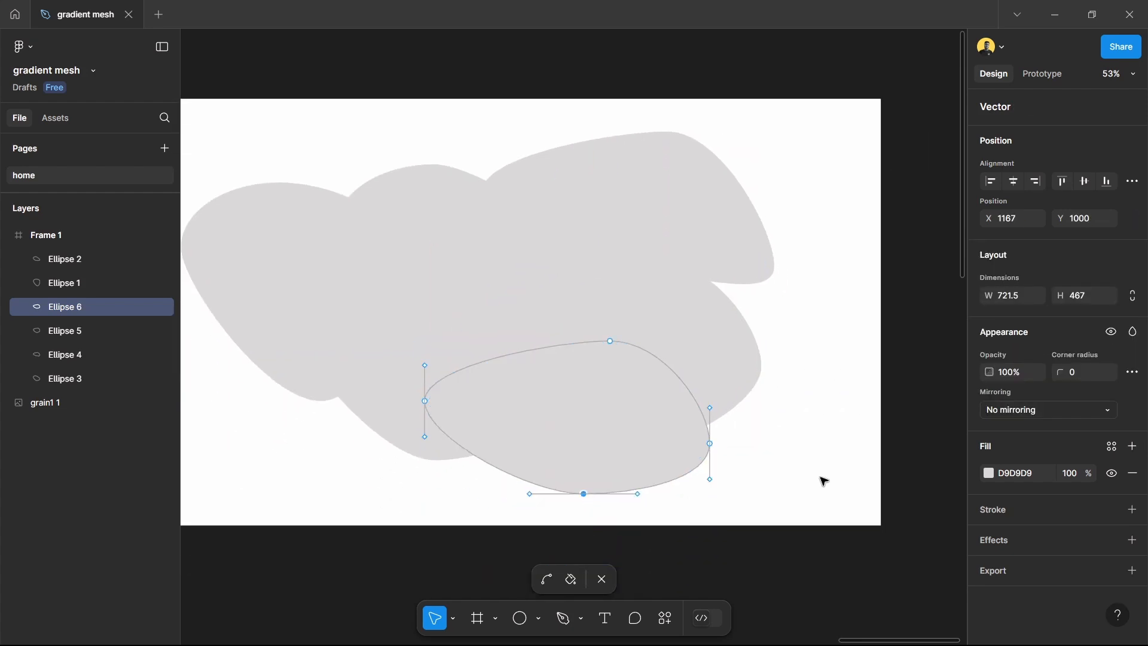
pyautogui.press('Escape')
pyautogui.rightClick(572, 440)
pyautogui.click(637, 295)
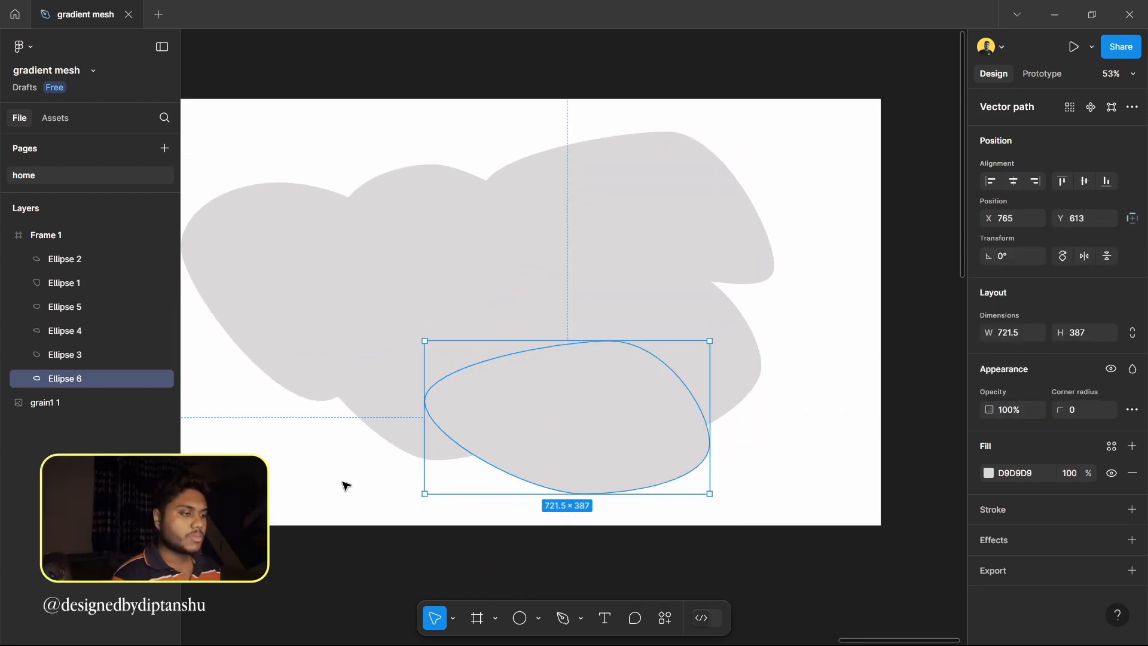
# Place a copy of the wide upper-middle blob in the frame's lower-left area at about X 156, Y 576
pyautogui.click(344, 482)
pyautogui.hscroll(-2, 346, 485)
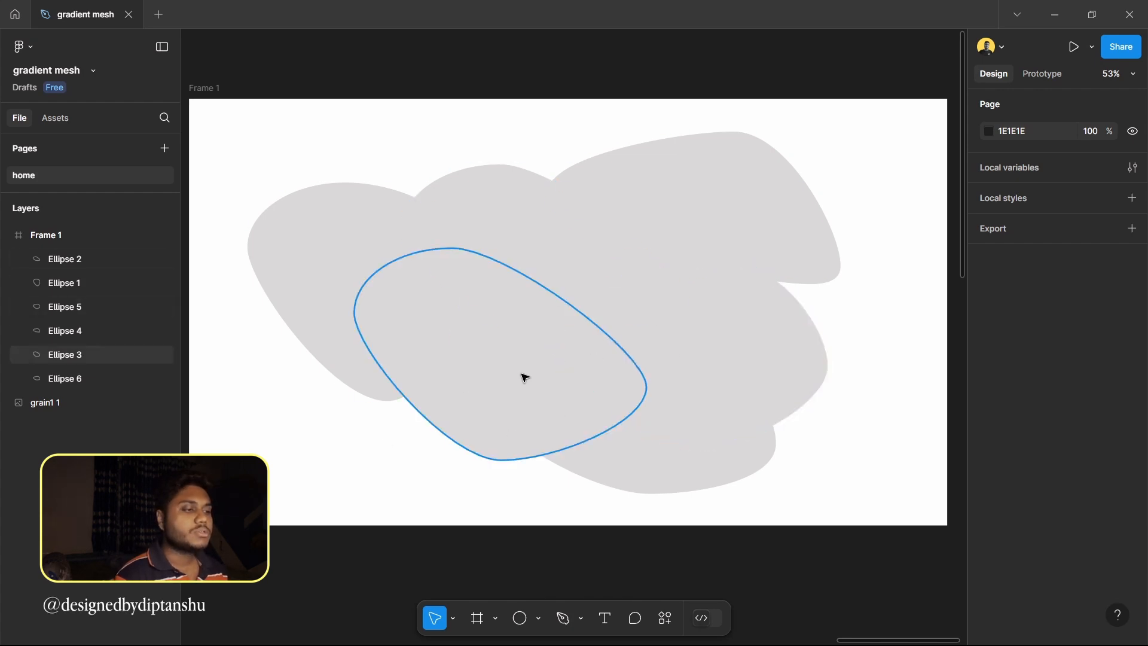
pyautogui.moveTo(524, 377); pyautogui.dragTo(373, 373)
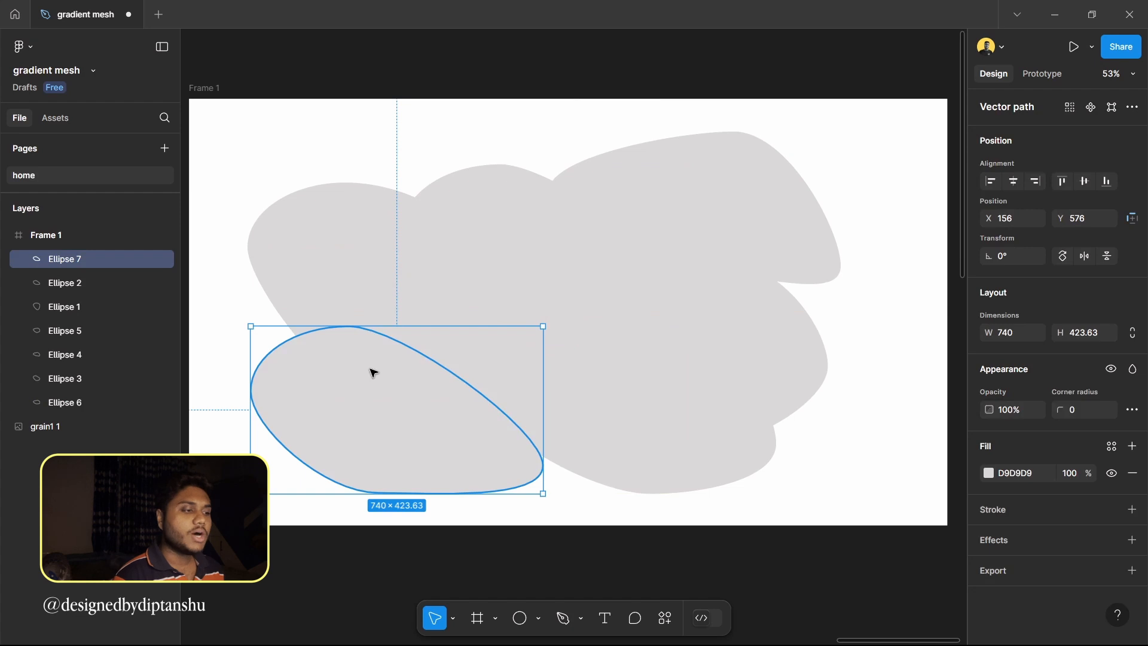
pyautogui.click(303, 450)
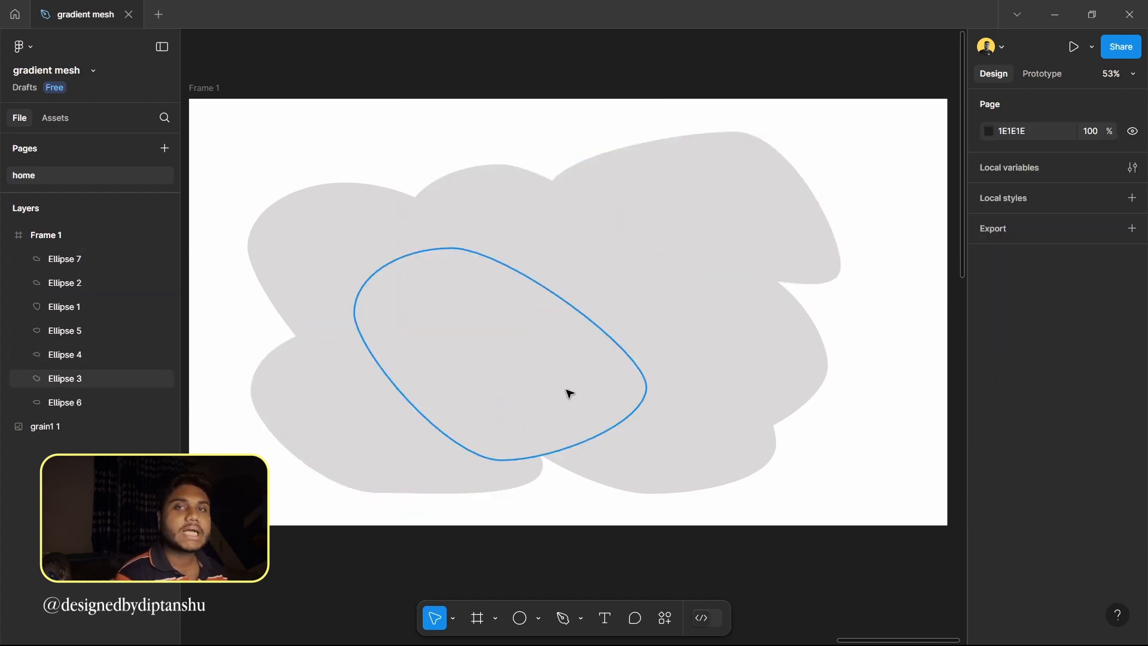
# Change the fill of the central blob (Ellipse 3) to the yellow-green D9E75C
pyautogui.click(499, 341)
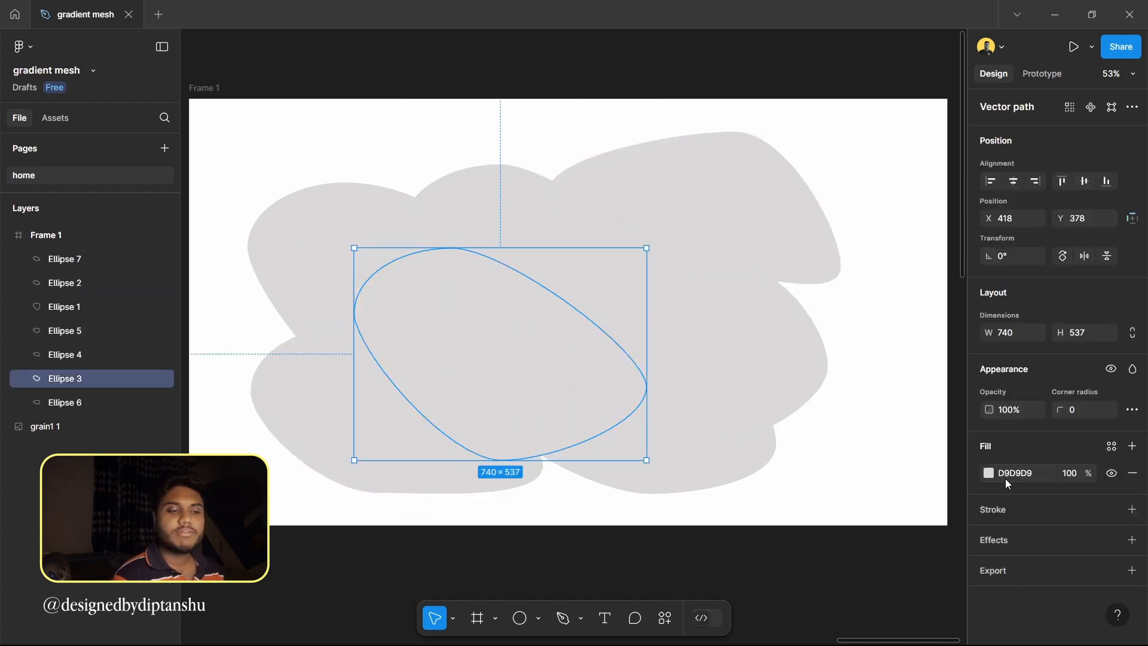
pyautogui.click(988, 474)
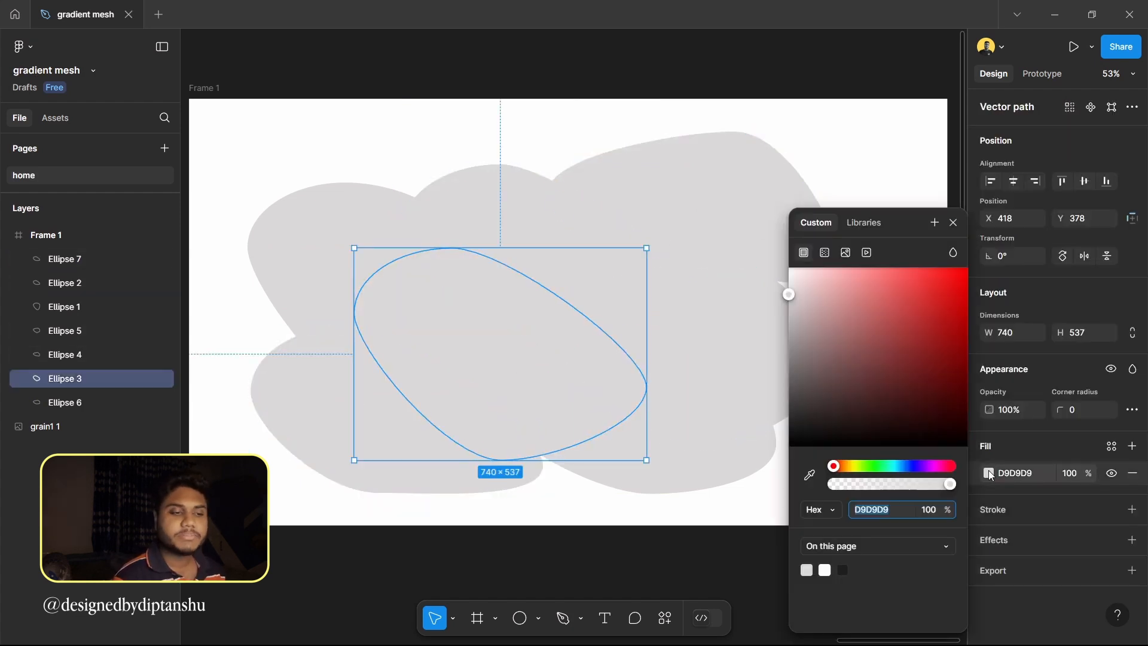
pyautogui.click(855, 467)
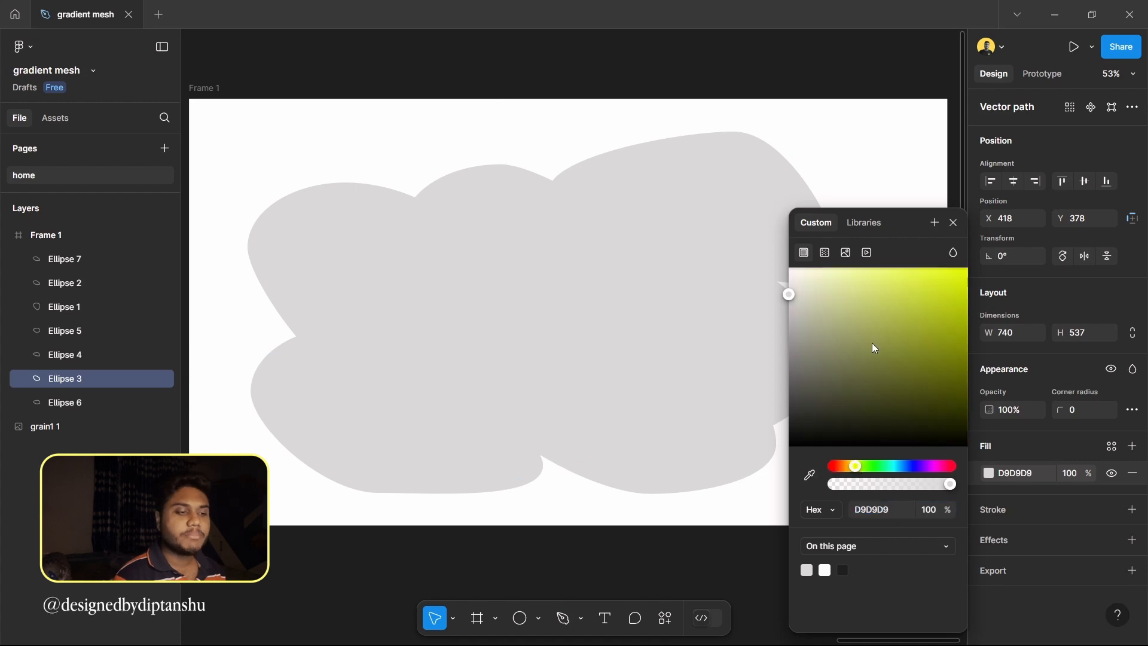
pyautogui.click(887, 292)
pyautogui.moveTo(898, 294)
pyautogui.mouseDown()
pyautogui.moveTo(898, 306)
pyautogui.moveTo(898, 293)
pyautogui.mouseUp()
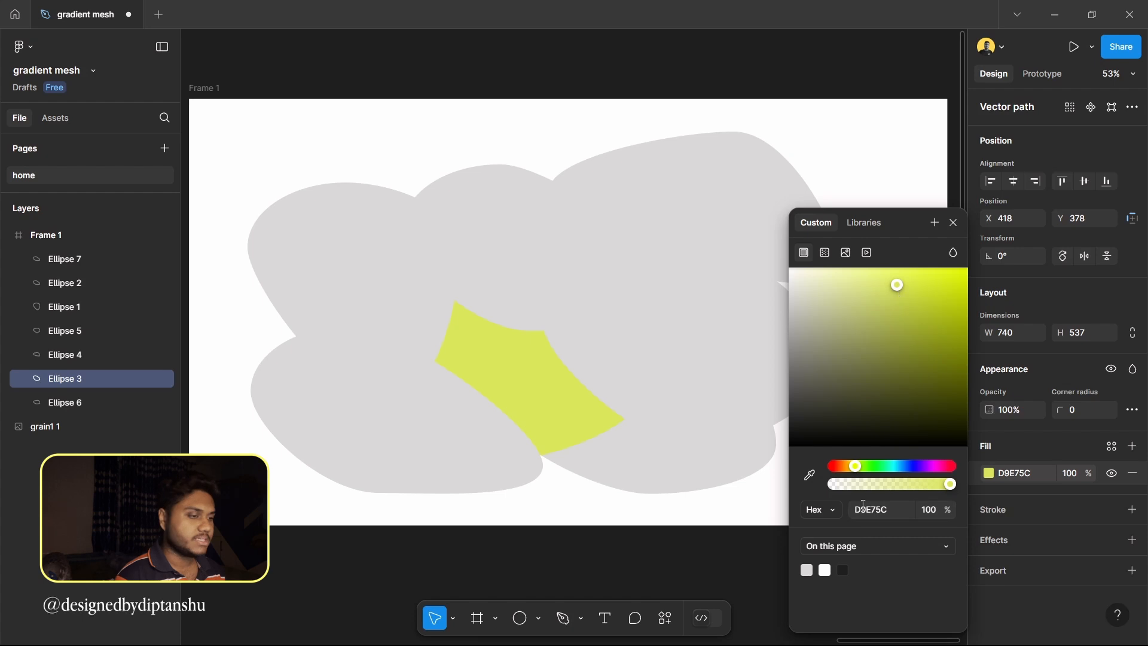
# Sample the yellow-green fill for the upper-middle blob (Ellipse 2) and shift its hue to the blue 5C7CE7
pyautogui.click(578, 290)
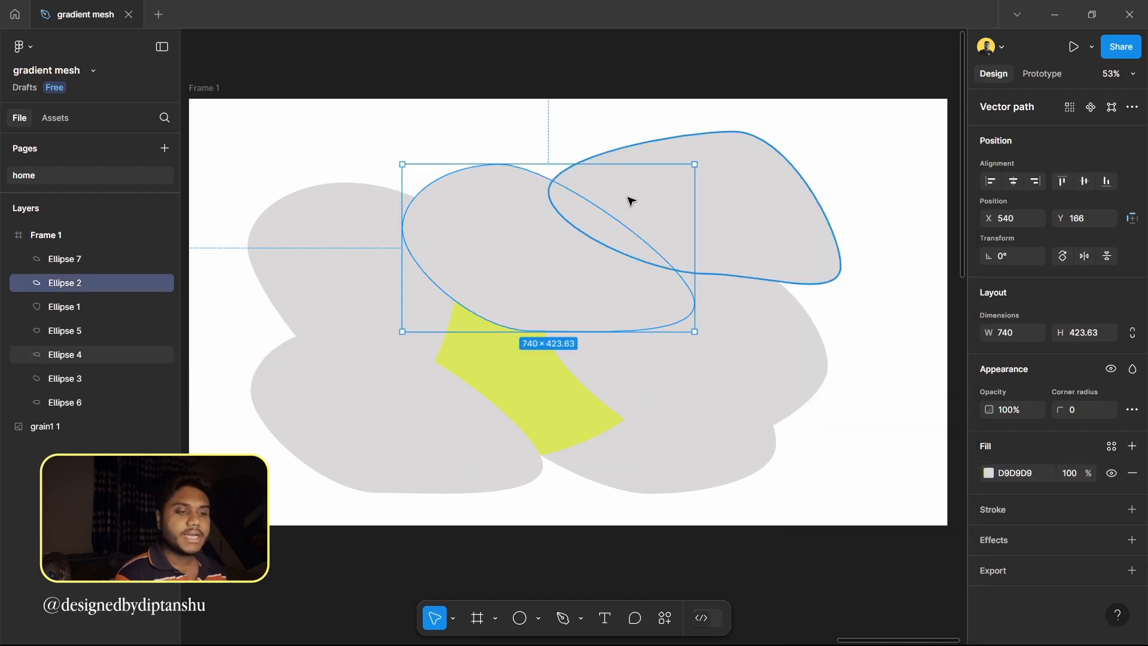
pyautogui.click(988, 473)
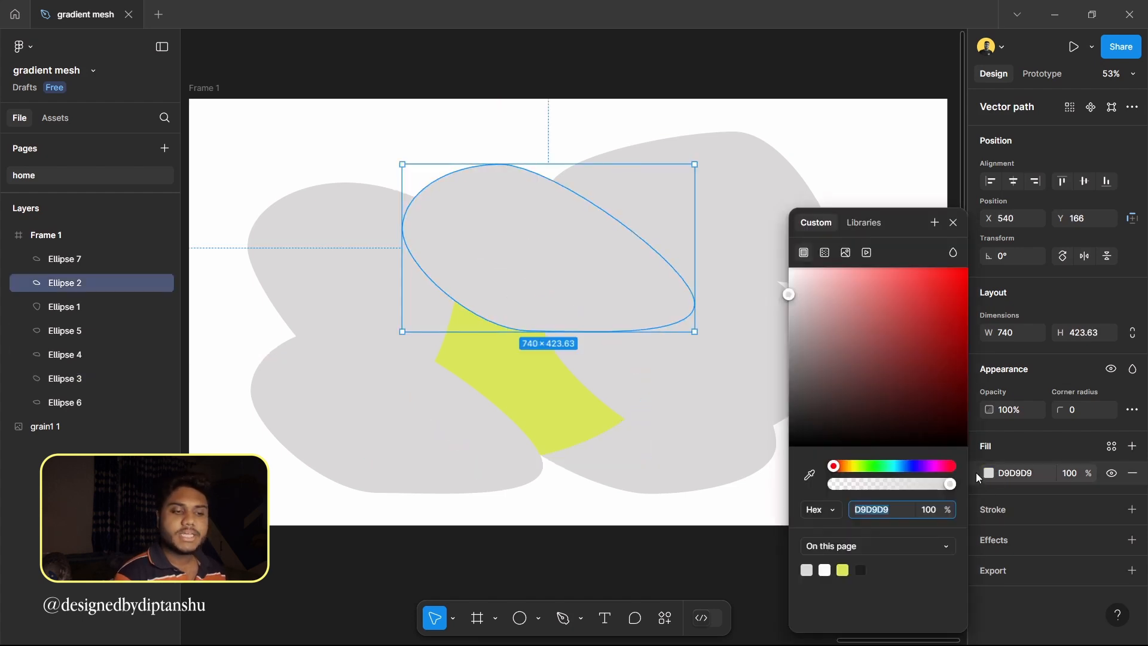
pyautogui.click(809, 474)
pyautogui.click(556, 391)
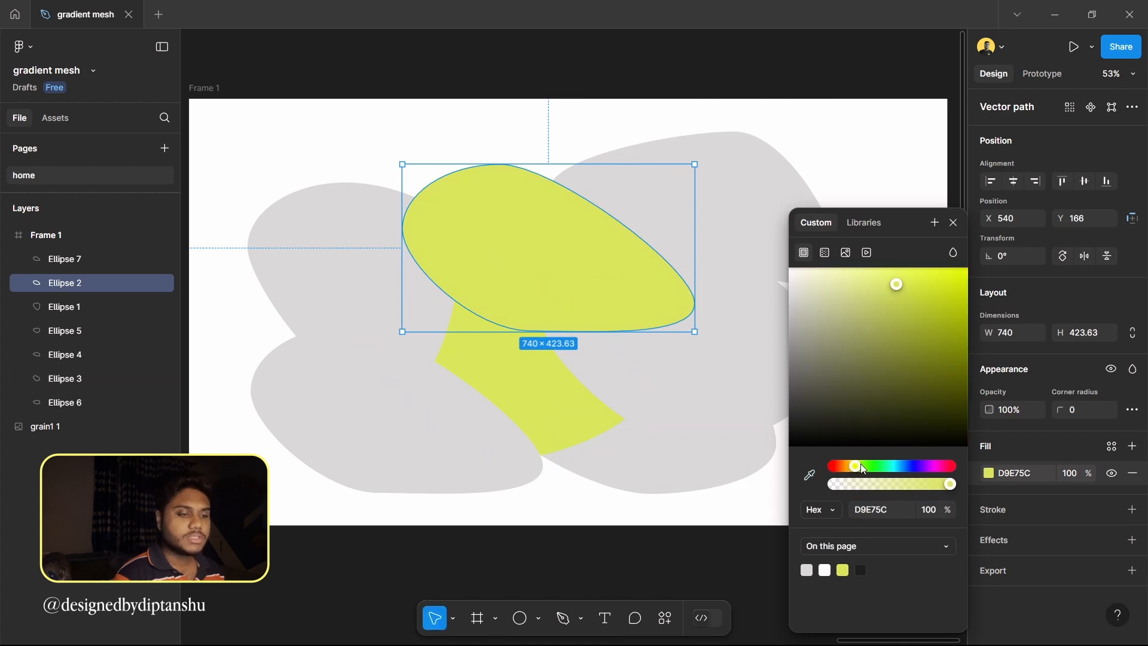
pyautogui.moveTo(863, 469); pyautogui.dragTo(909, 468)
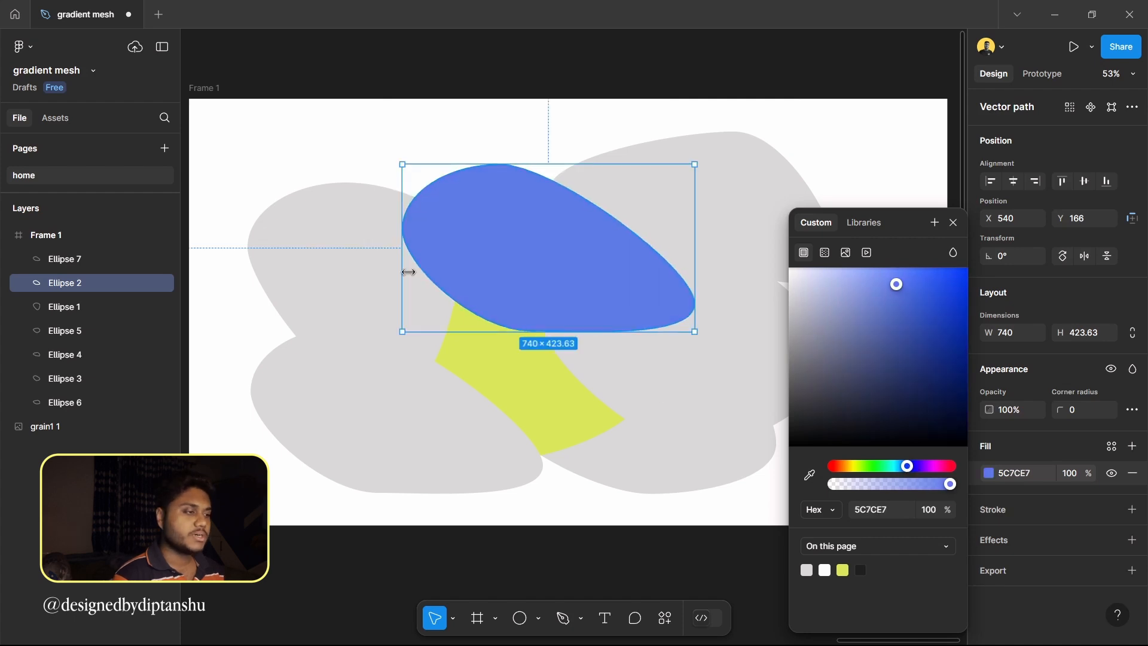
# Fill the upper-left blob (Ellipse 1) with the yellow-green D9E75C sampled from the central blob
pyautogui.click(354, 268)
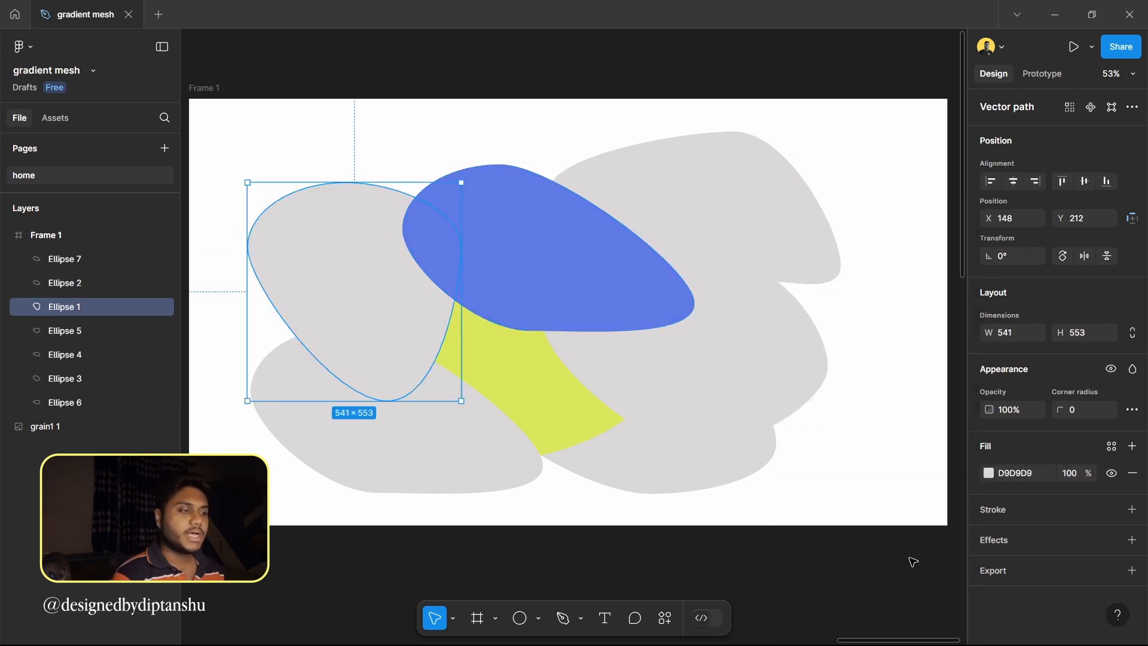
pyautogui.click(986, 473)
pyautogui.click(809, 474)
pyautogui.click(519, 378)
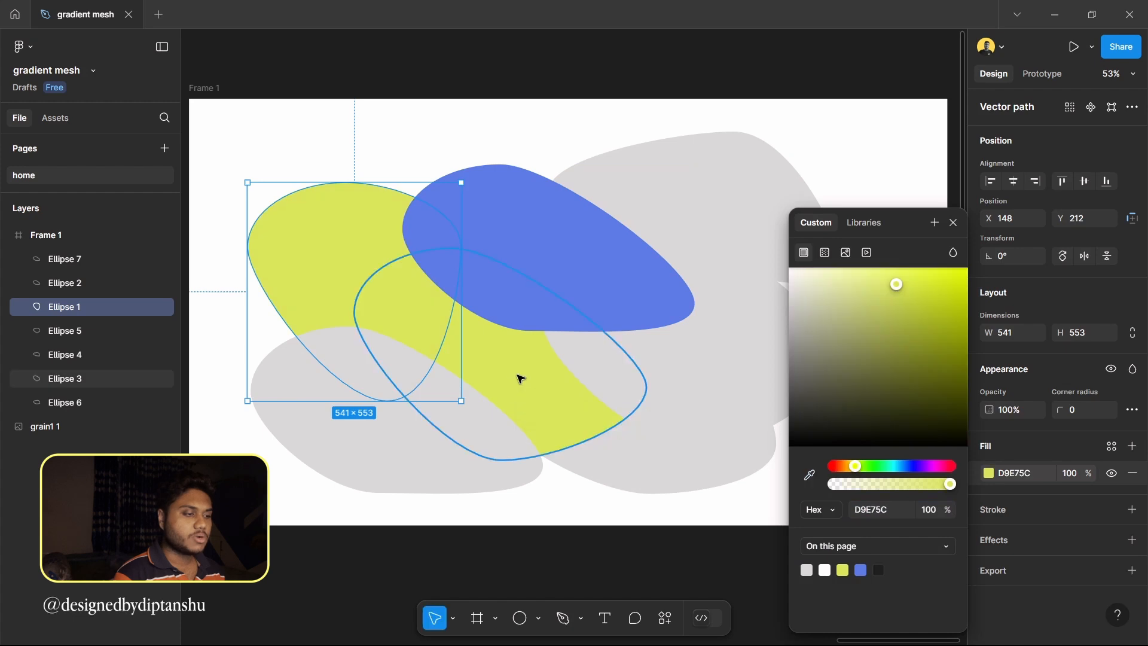
# Shift the upper-left blob's fill to the pink E75C9B and give the lower-left blob (Ellipse 7) the cyan fill 5CD0E7
pyautogui.moveTo(936, 471); pyautogui.dragTo(943, 471)
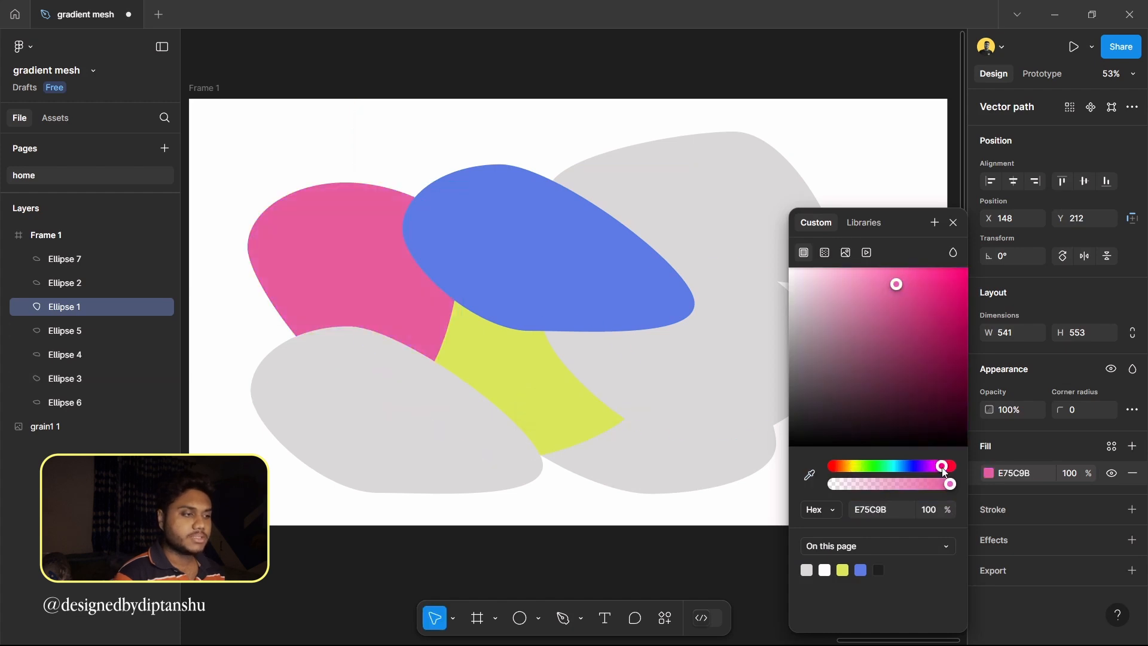
pyautogui.click(379, 428)
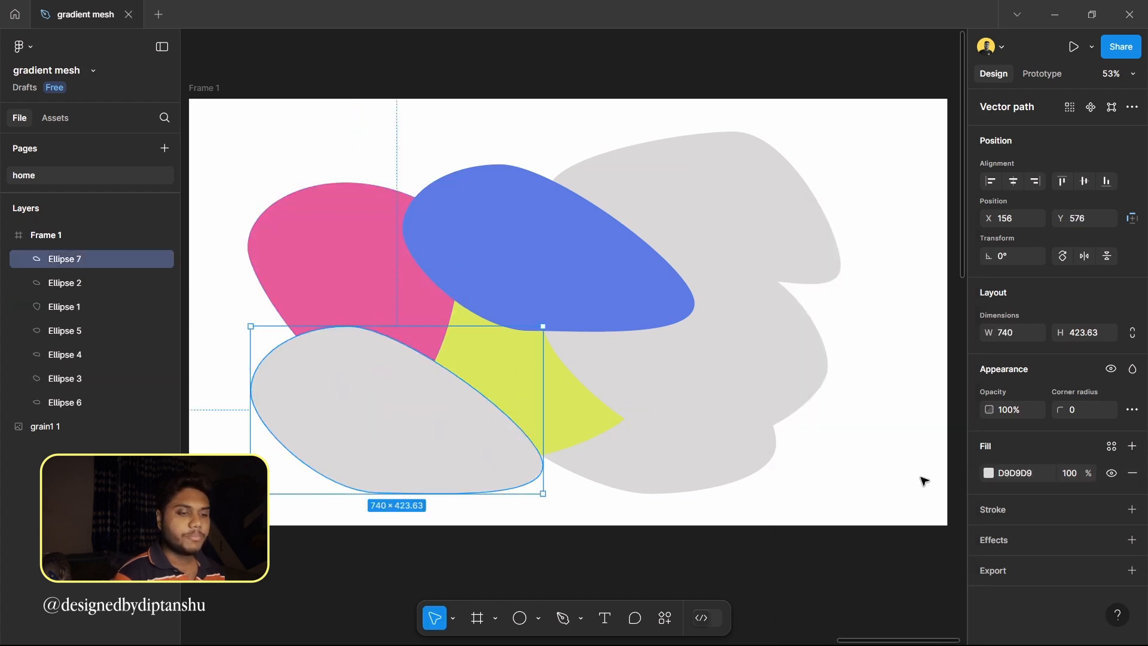
pyautogui.click(988, 473)
pyautogui.click(809, 476)
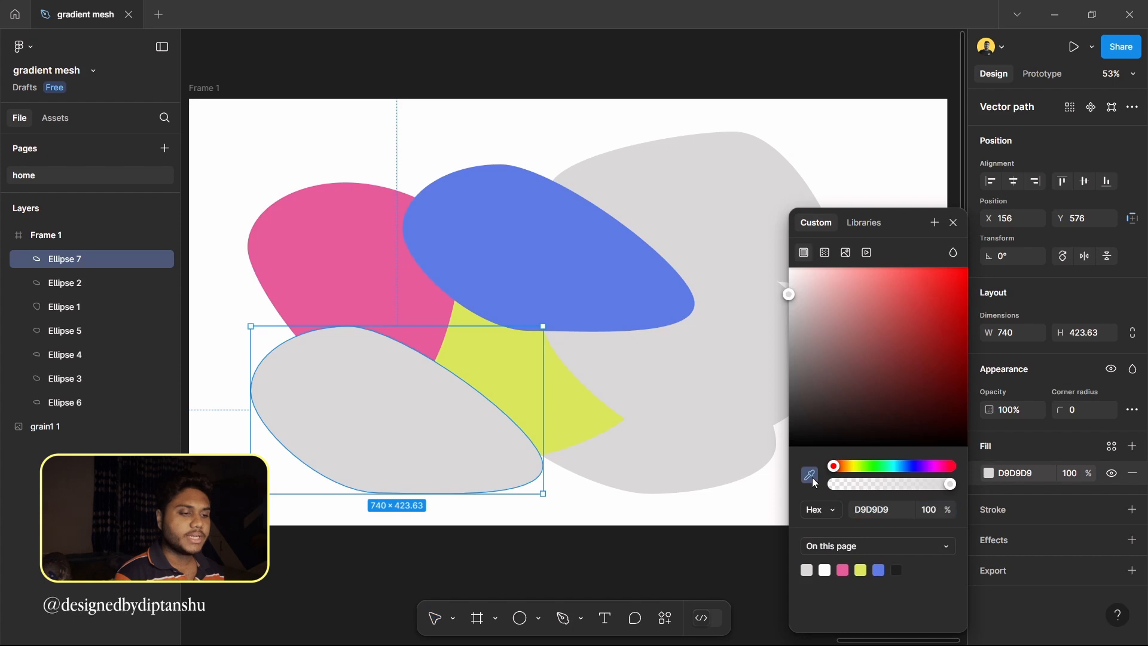
pyautogui.click(583, 421)
pyautogui.click(895, 465)
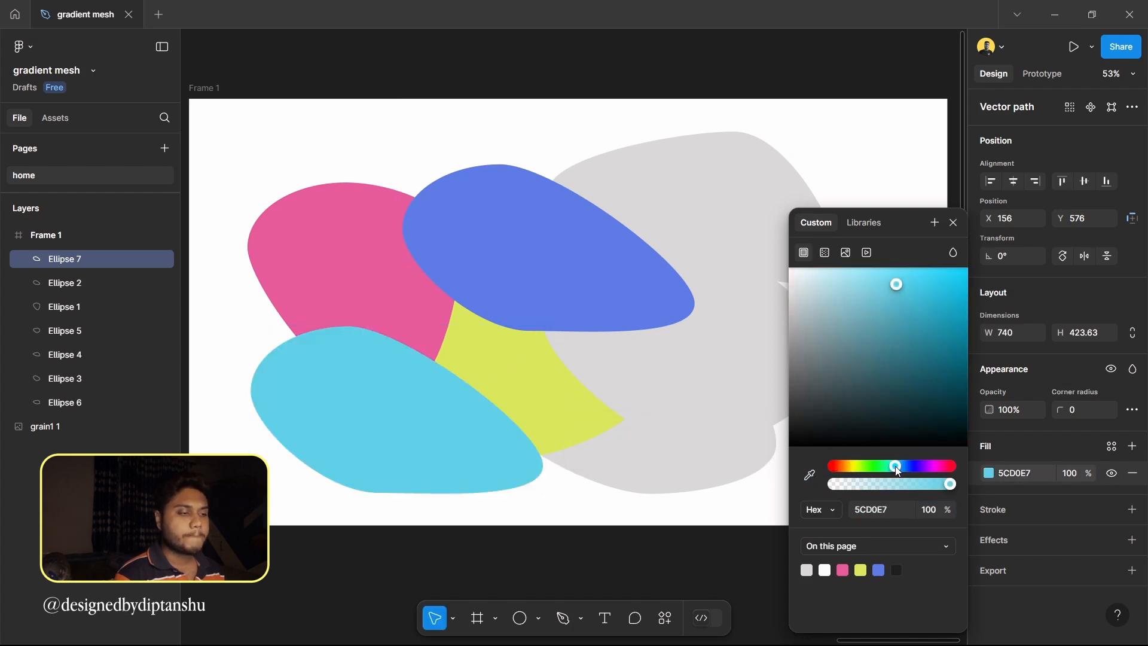
# Sample the yellow-green for the lower-right blob (Ellipse 6) and shift its hue to the purple 965CE7
pyautogui.click(676, 482)
pyautogui.click(988, 472)
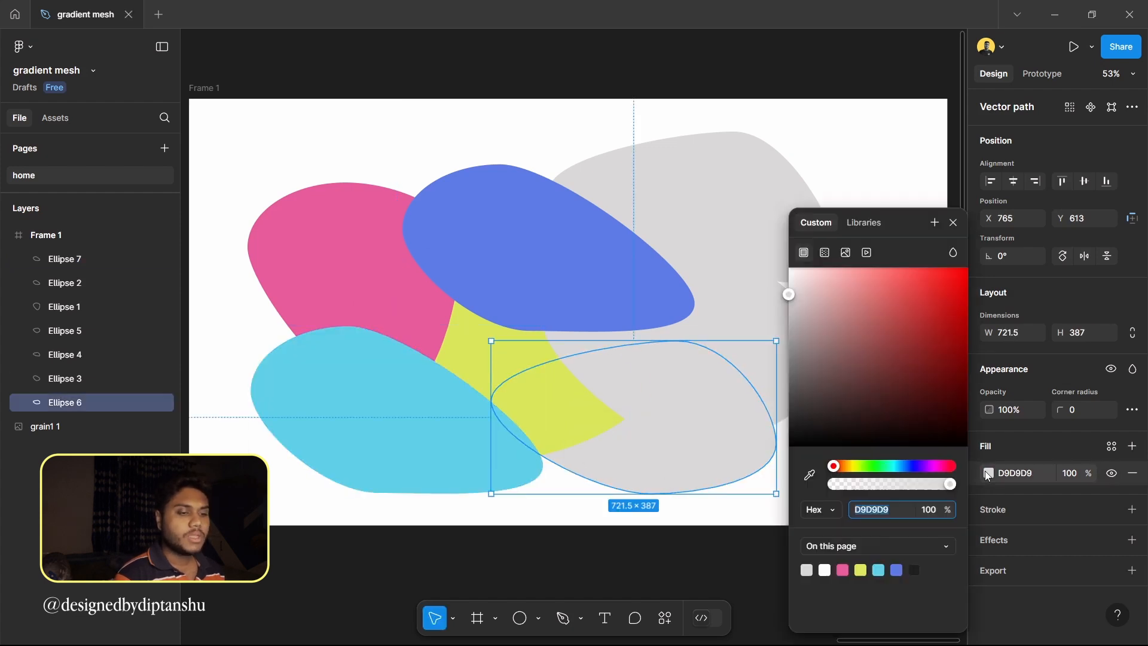
pyautogui.click(810, 475)
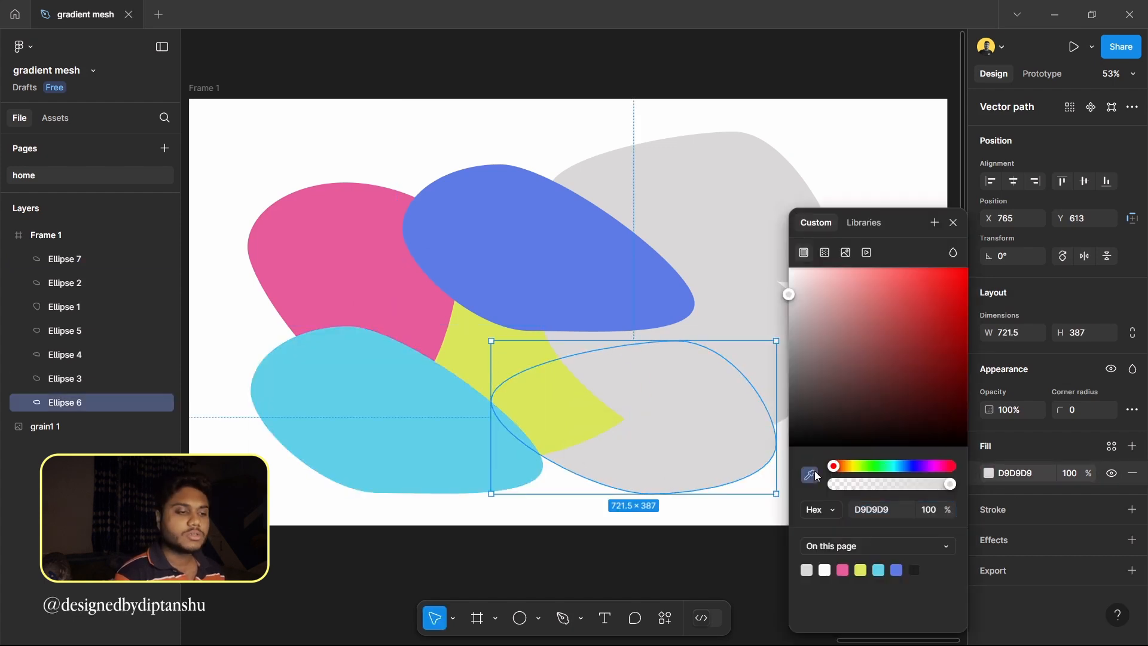
pyautogui.click(466, 349)
pyautogui.click(921, 467)
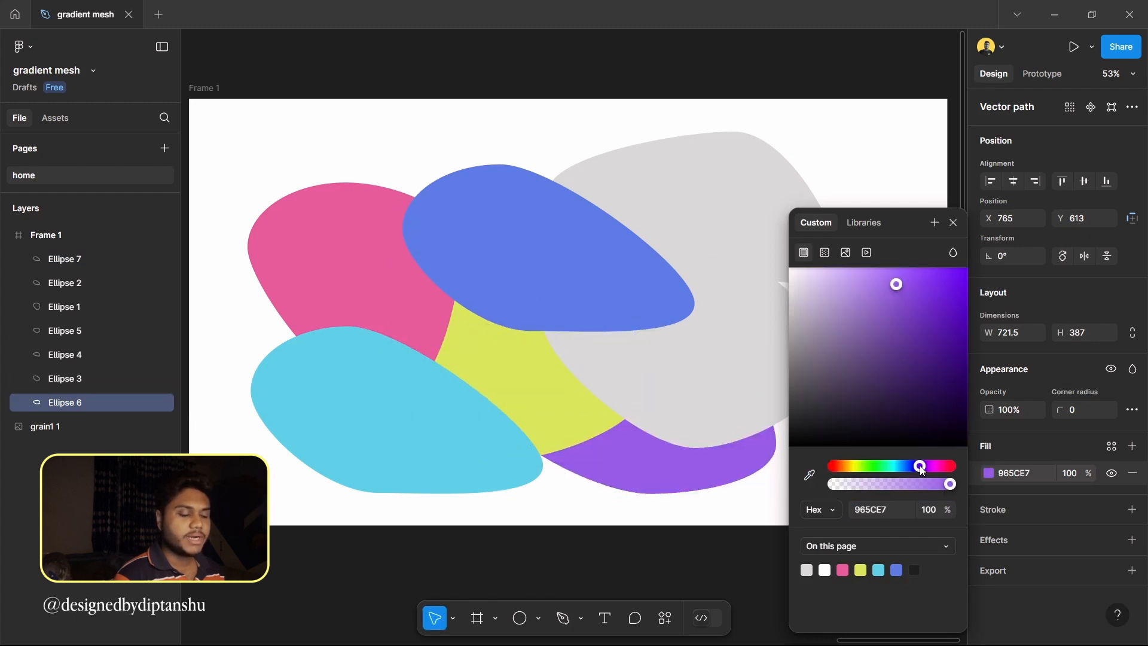
# Sample the blue 5C7CE7 for the middle-right blob (Ellipse 5) and shift its hue to a bright green
pyautogui.click(732, 338)
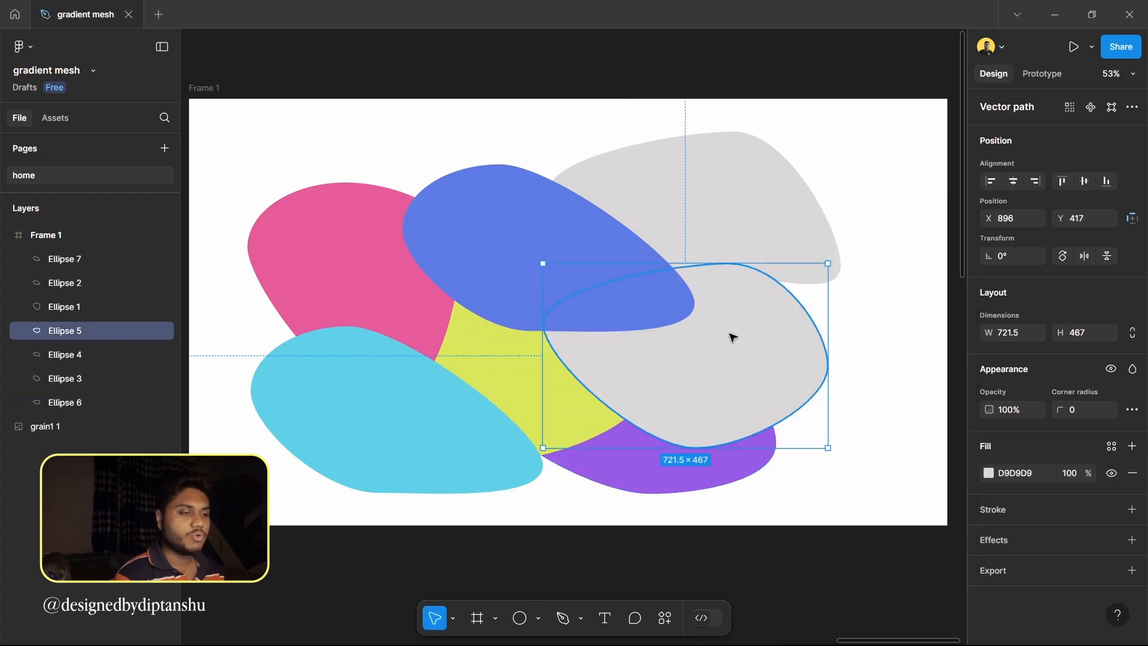
pyautogui.click(990, 473)
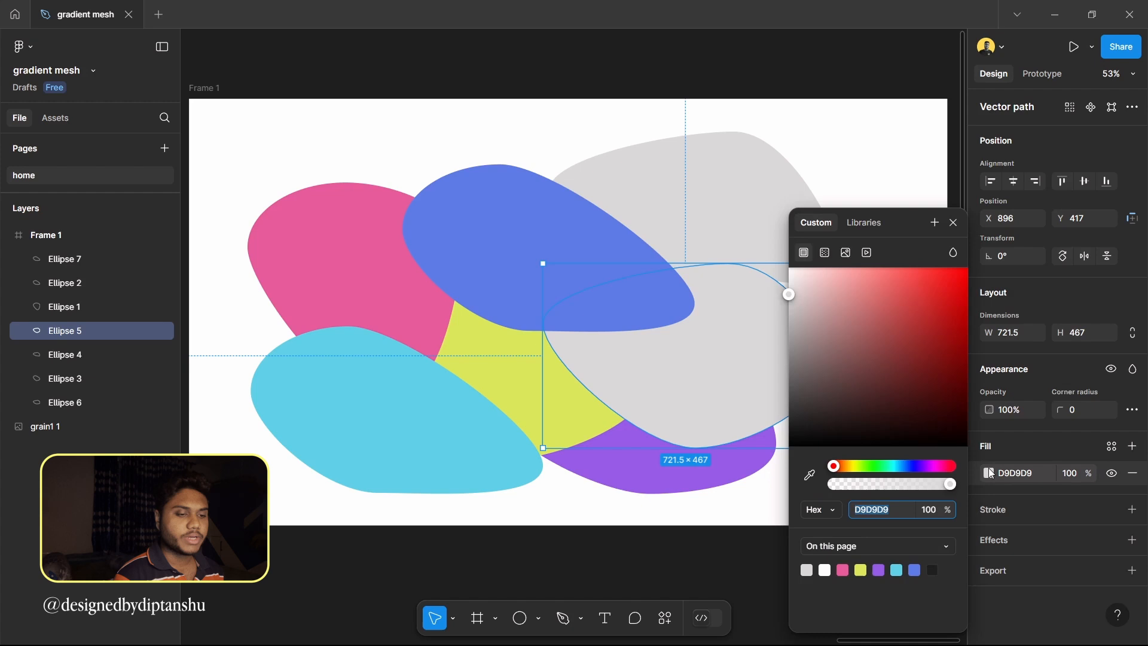
pyautogui.click(809, 475)
pyautogui.click(515, 232)
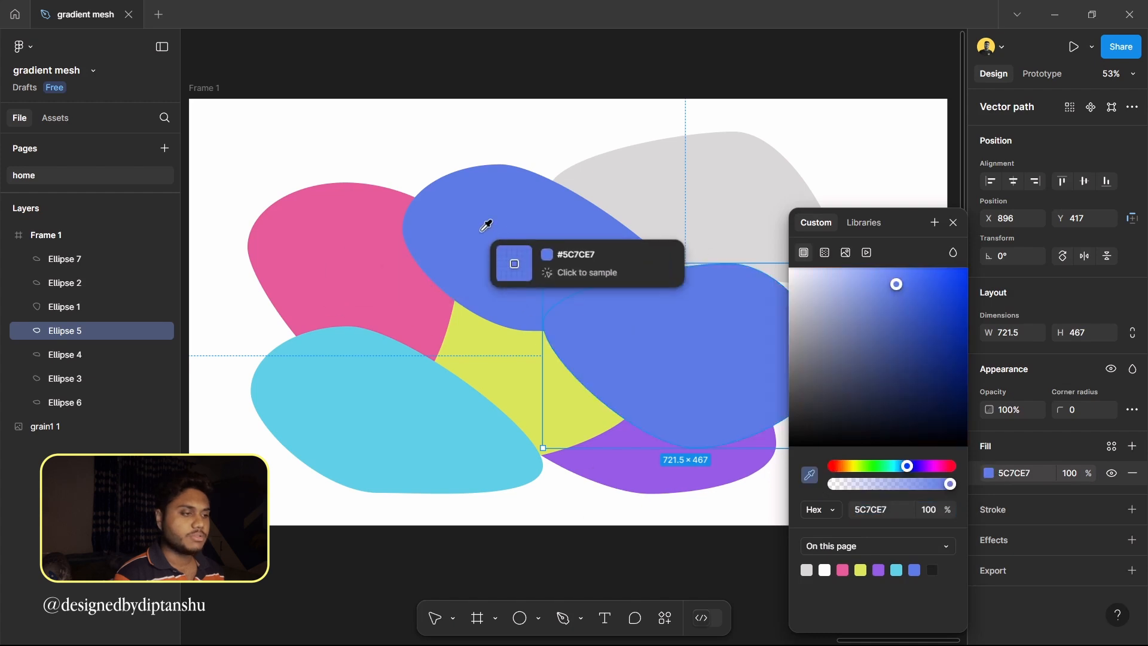
pyautogui.click(867, 466)
# Fill the upper-right blob (Ellipse 4) with the cyan sampled from the lower-left blob
pyautogui.click(679, 187)
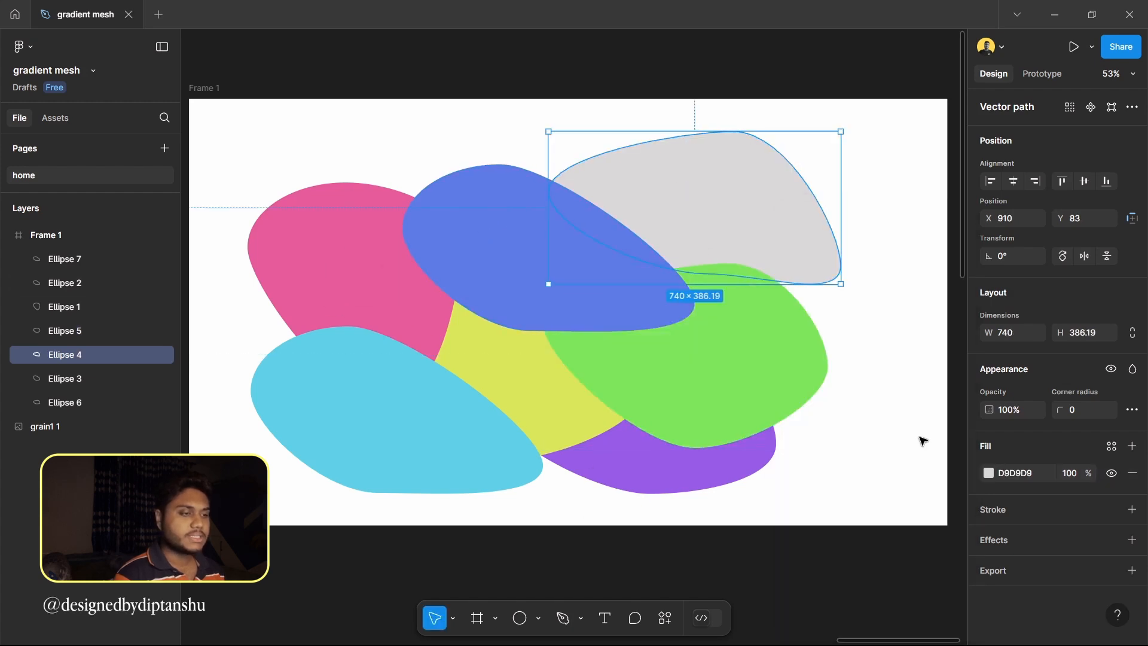
pyautogui.click(989, 473)
pyautogui.click(812, 479)
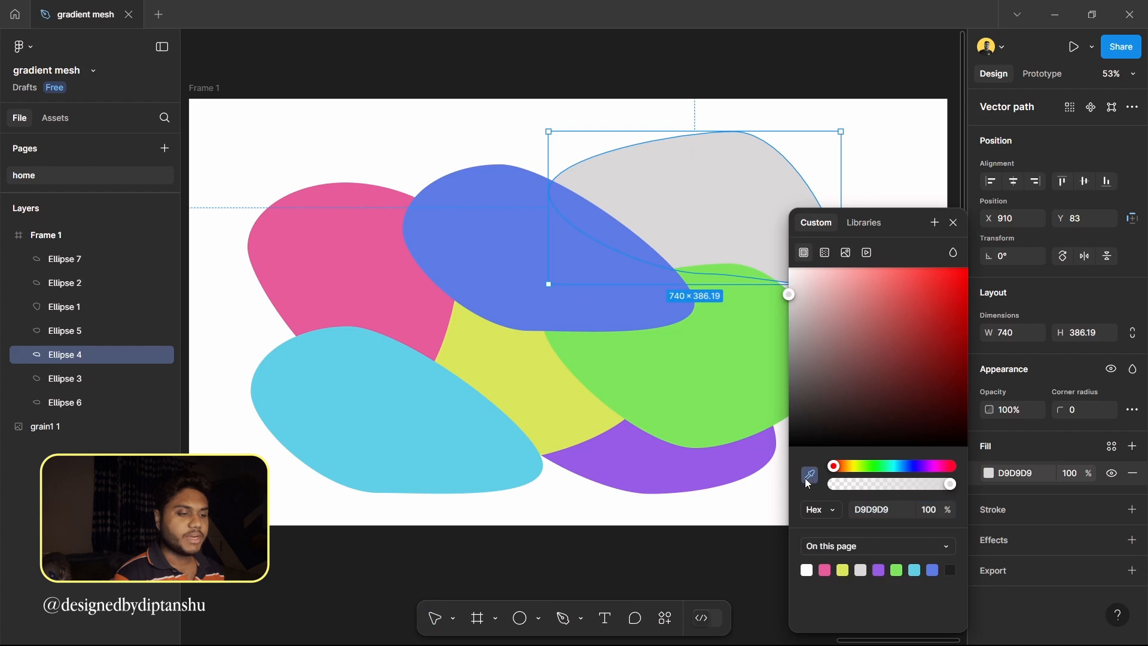
pyautogui.click(398, 423)
pyautogui.click(574, 520)
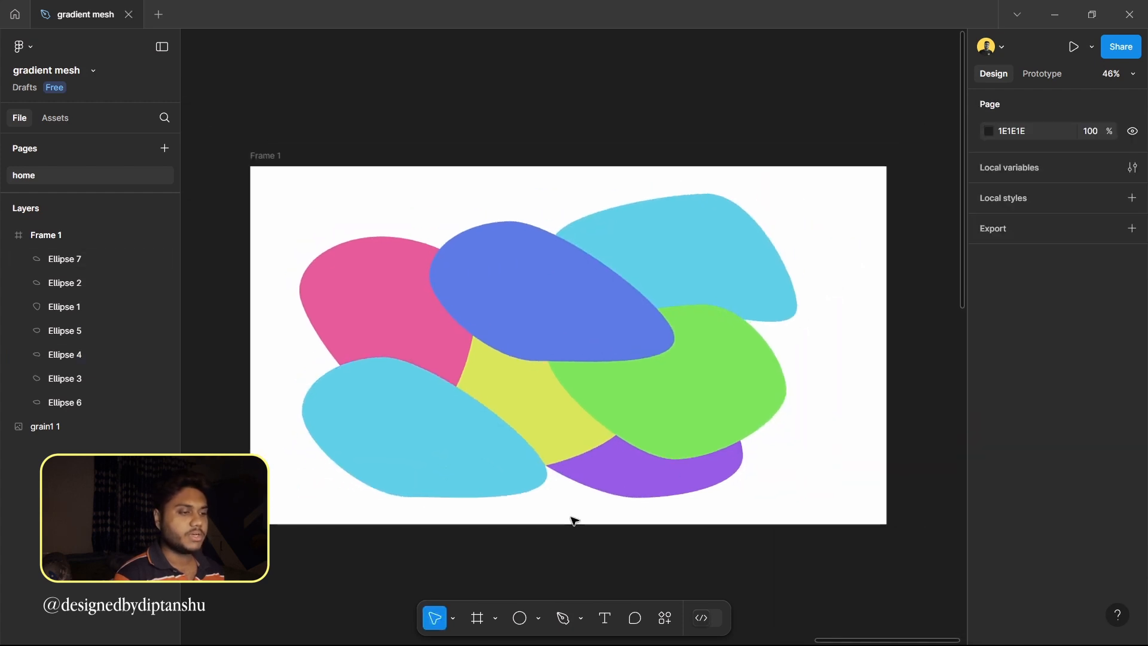
# Add a Layer blur effect to all seven blobs in Frame 1 at once
pyautogui.scroll(1, 573, 520)
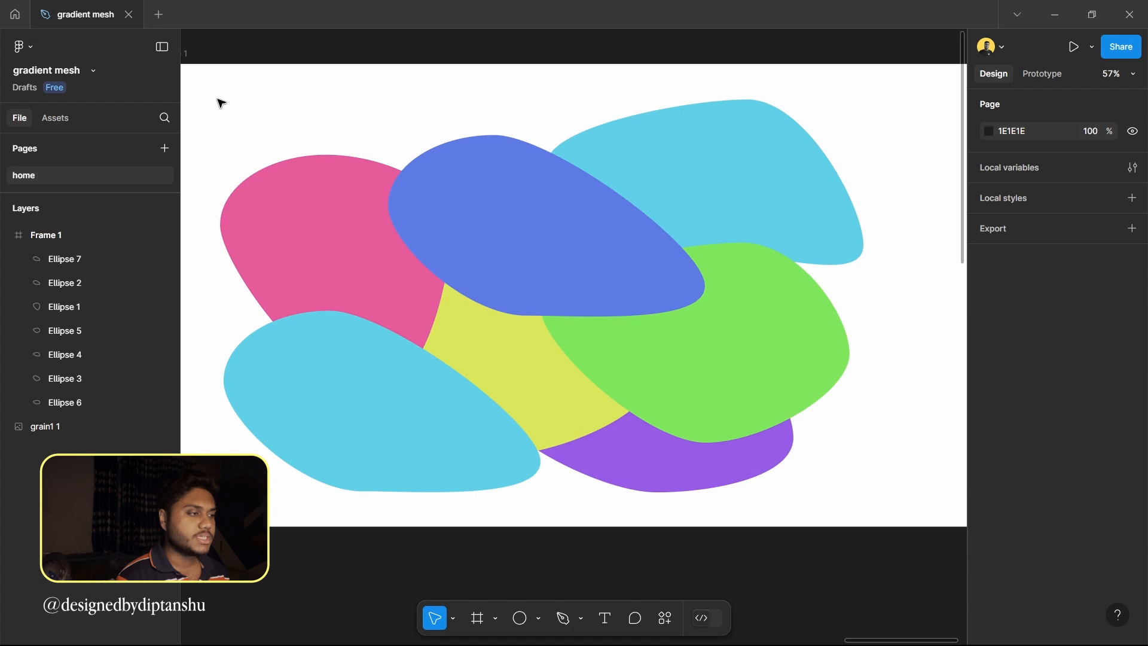
pyautogui.moveTo(220, 103); pyautogui.dragTo(838, 451)
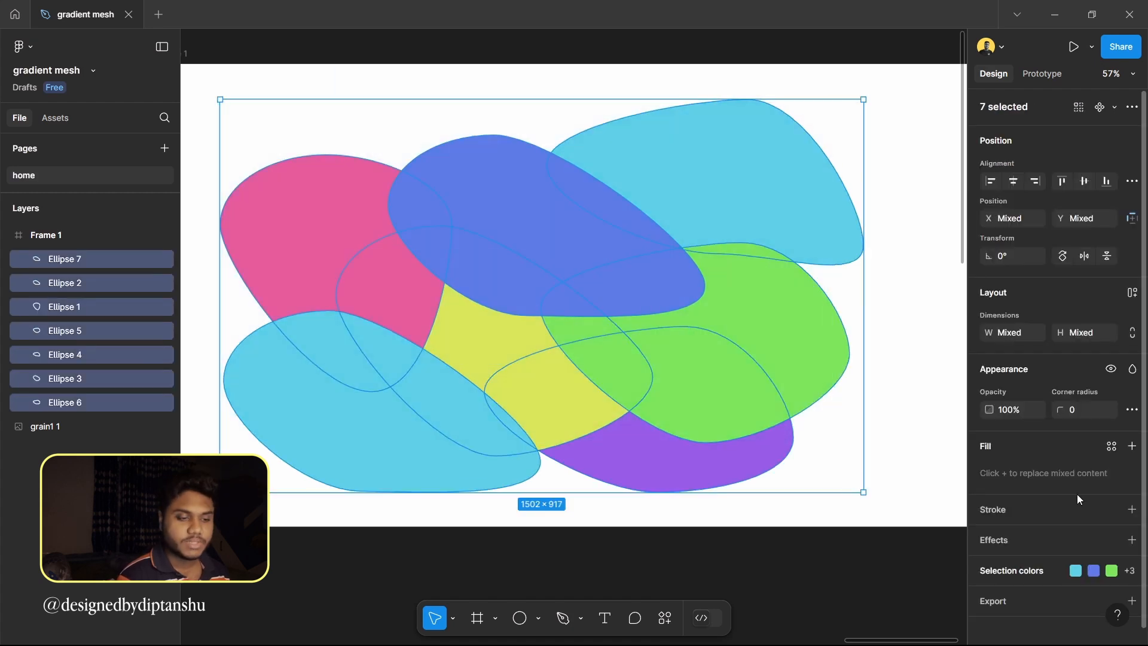
pyautogui.scroll(-1, 1077, 493)
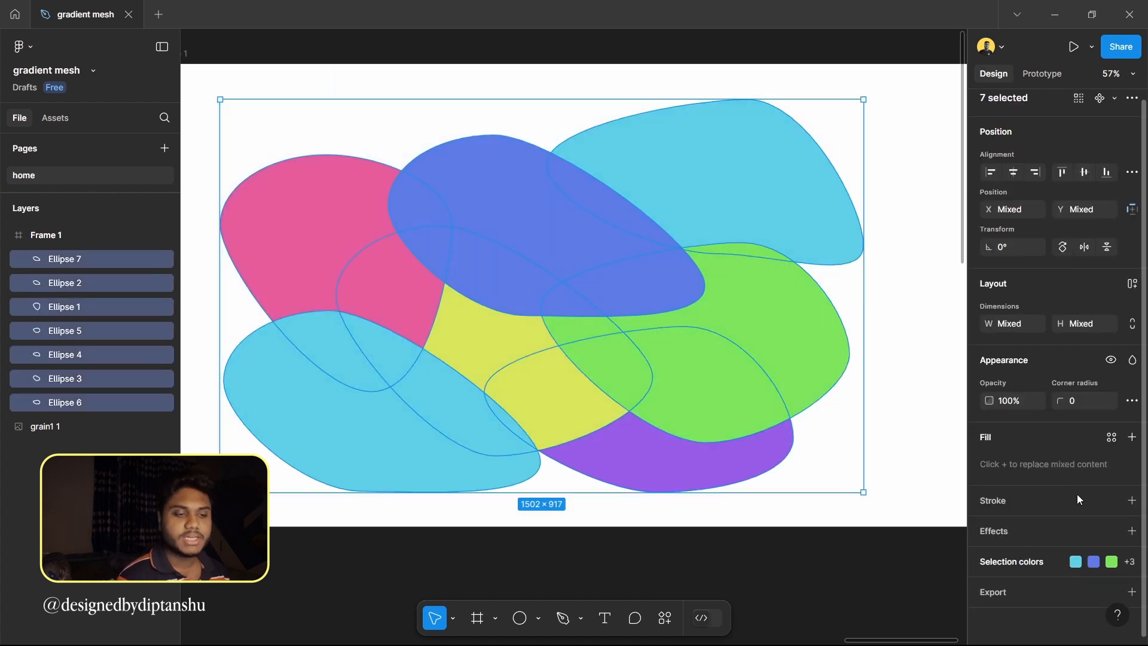
pyautogui.click(1009, 532)
pyautogui.click(1050, 524)
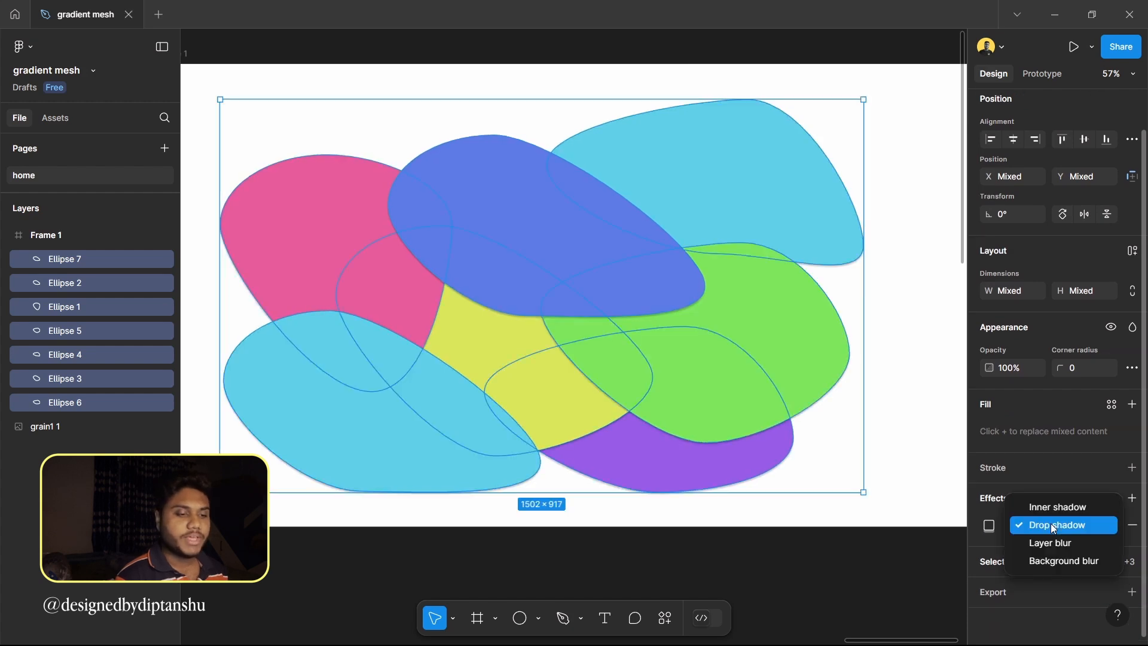
pyautogui.click(1060, 546)
# Raise the layer blur of the seven blobs to about 300 so their colours melt together
pyautogui.click(988, 525)
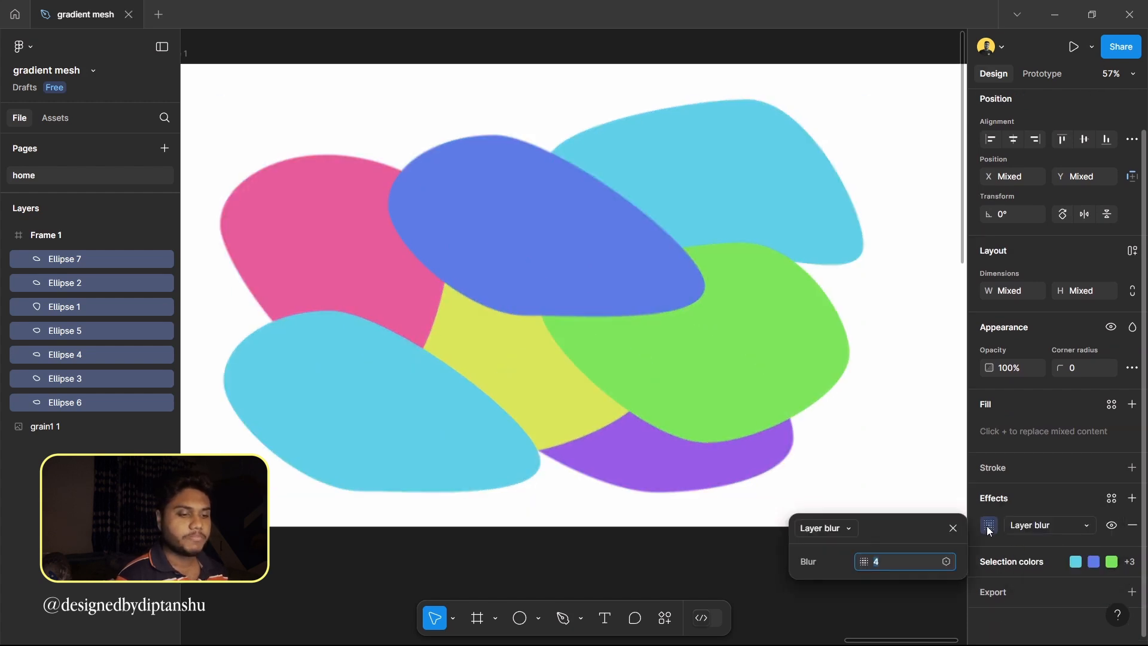
pyautogui.click(865, 562)
pyautogui.moveTo(865, 562); pyautogui.dragTo(777, 484)
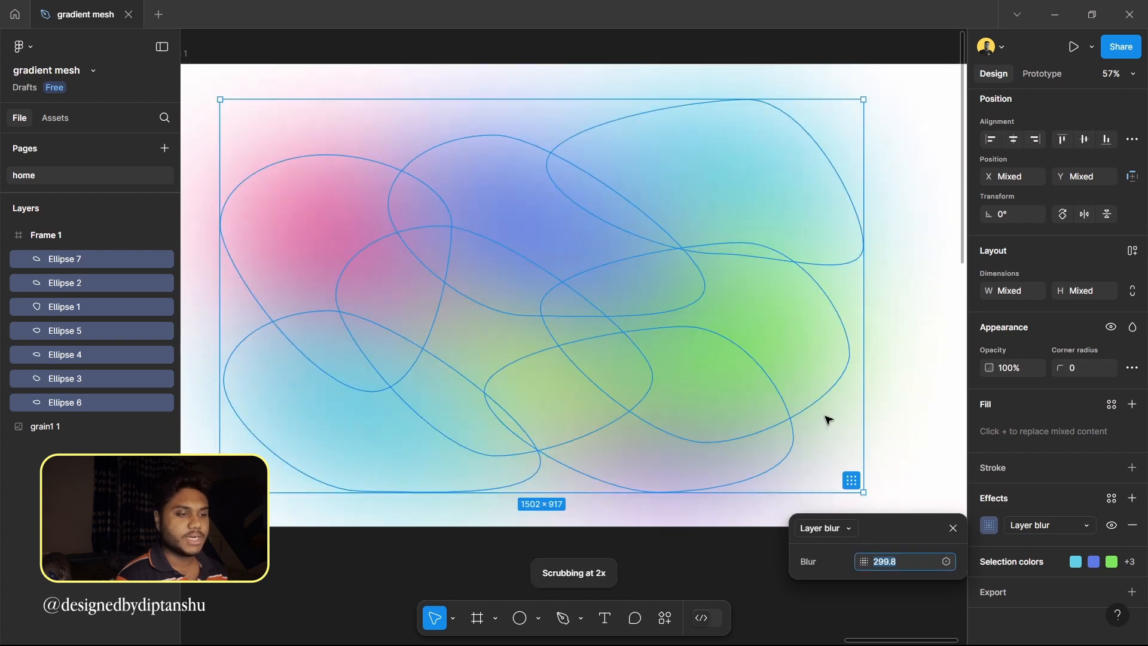
pyautogui.click(638, 556)
pyautogui.hotkey('shift', '1')
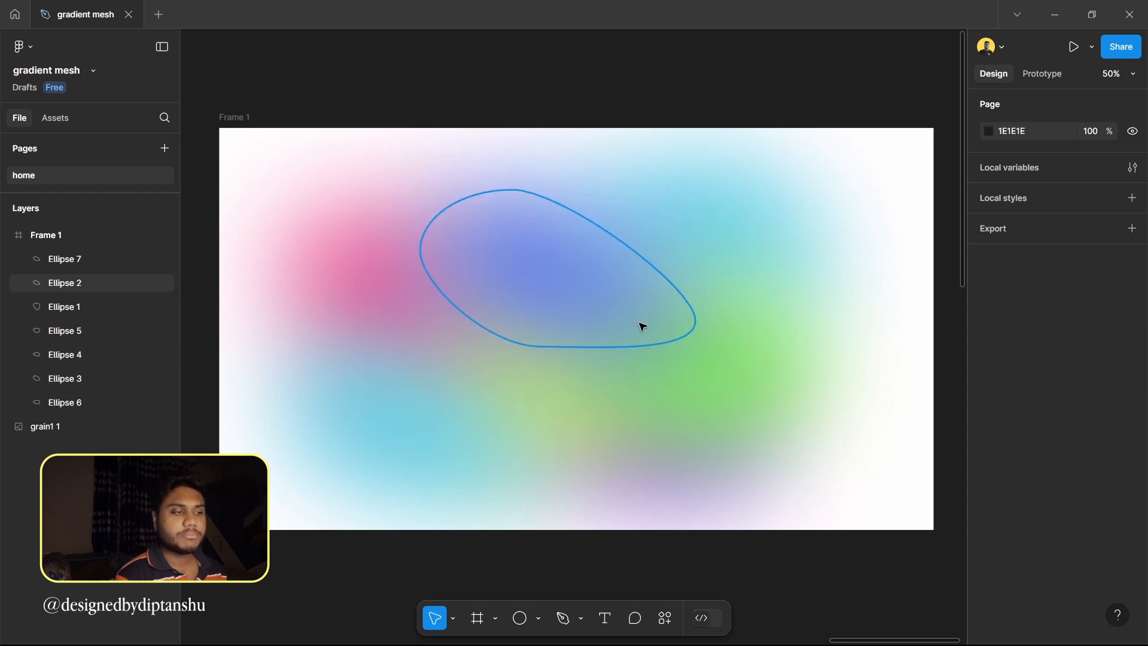
# Group the seven blurred blobs and set the group's opacity to 20%
pyautogui.moveTo(233, 144); pyautogui.dragTo(921, 521)
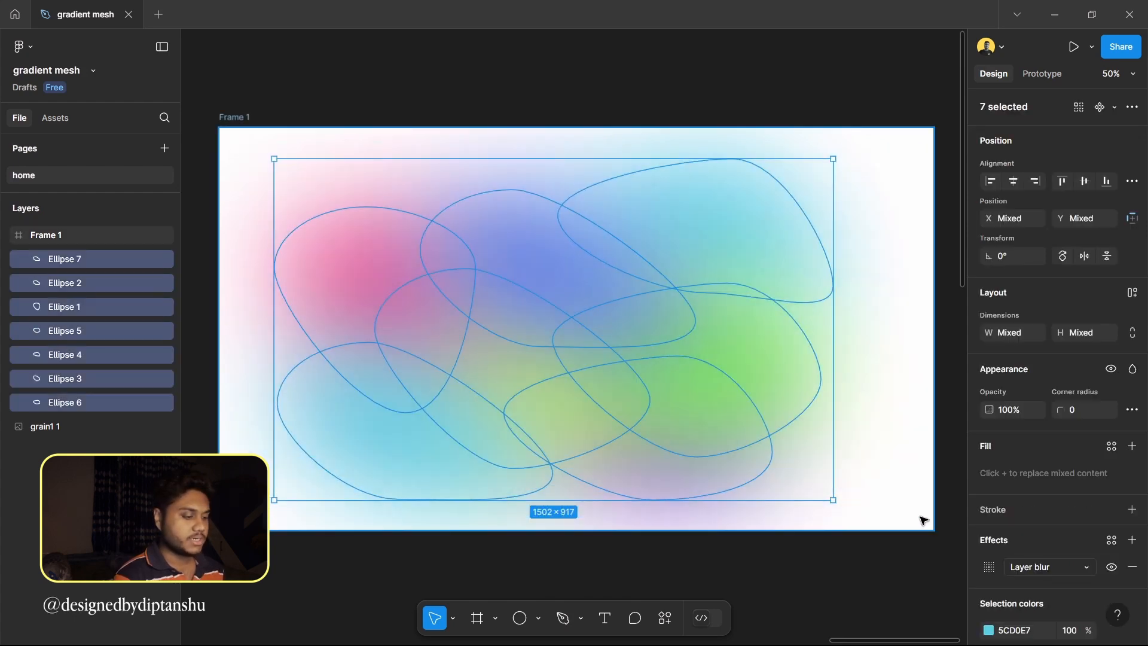
pyautogui.hotkey('ctrl', 'g')
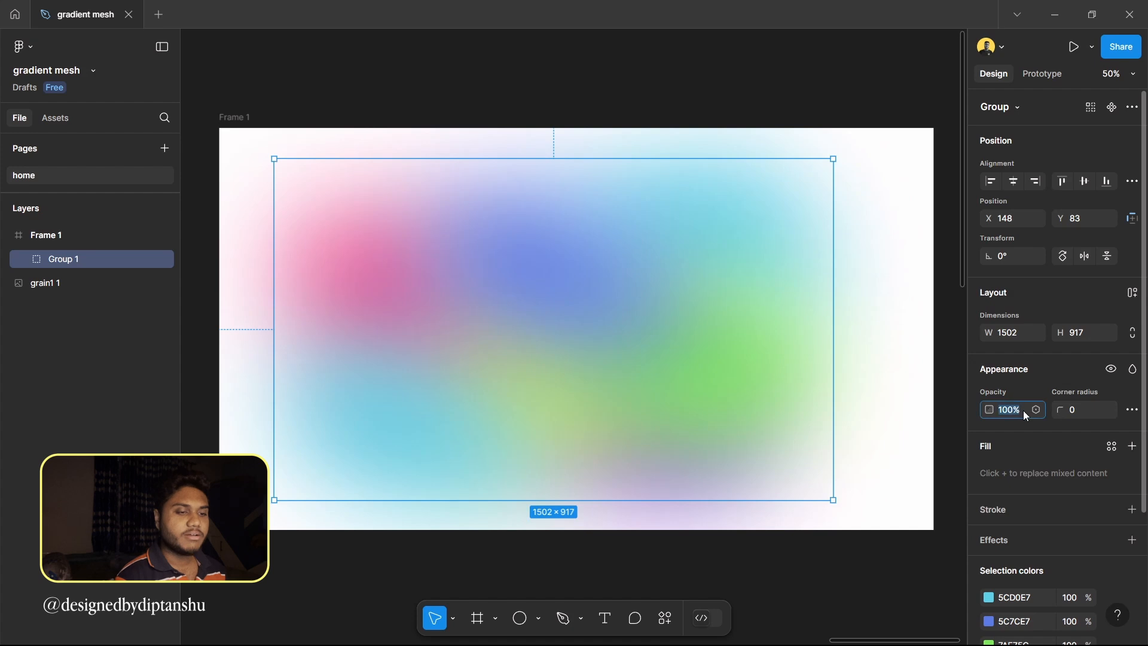
pyautogui.click(1024, 410)
pyautogui.write('2')
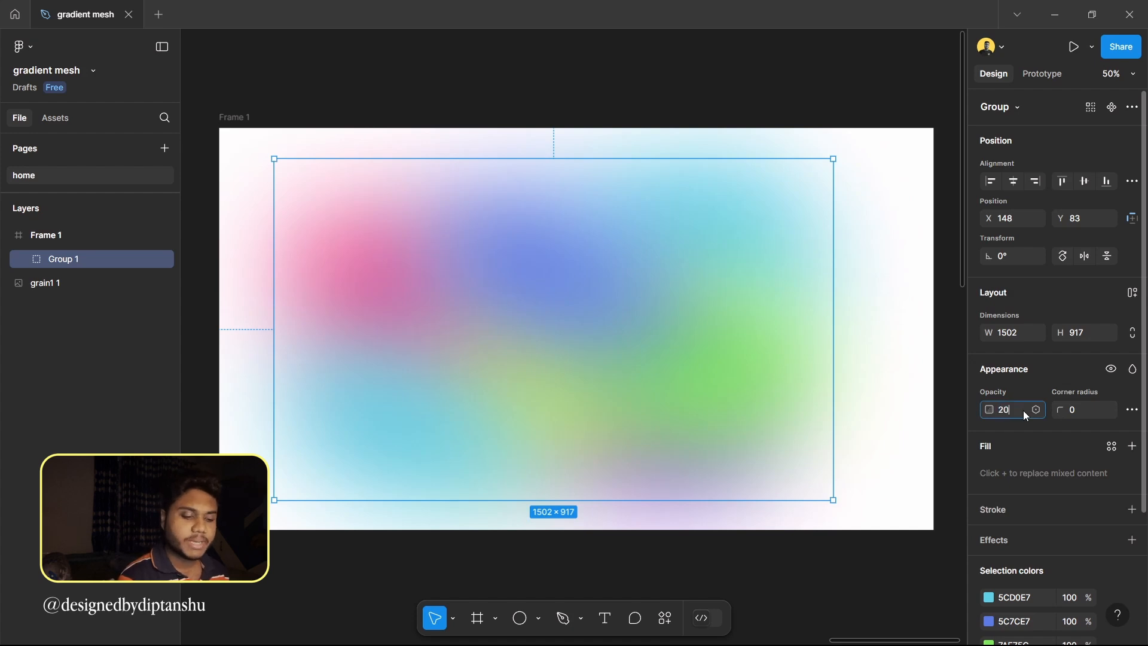
pyautogui.write('0')
pyautogui.press('Return')
# Change the background fill of Frame 1 to the dark grey 1E1E1E
pyautogui.click(238, 121)
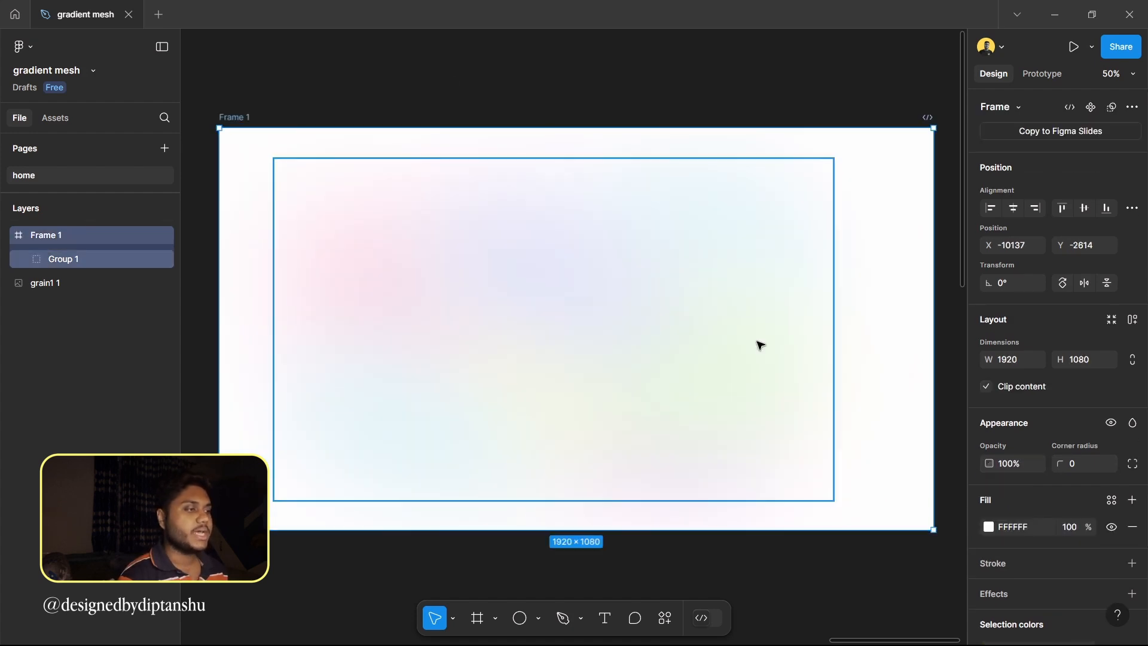
pyautogui.click(990, 529)
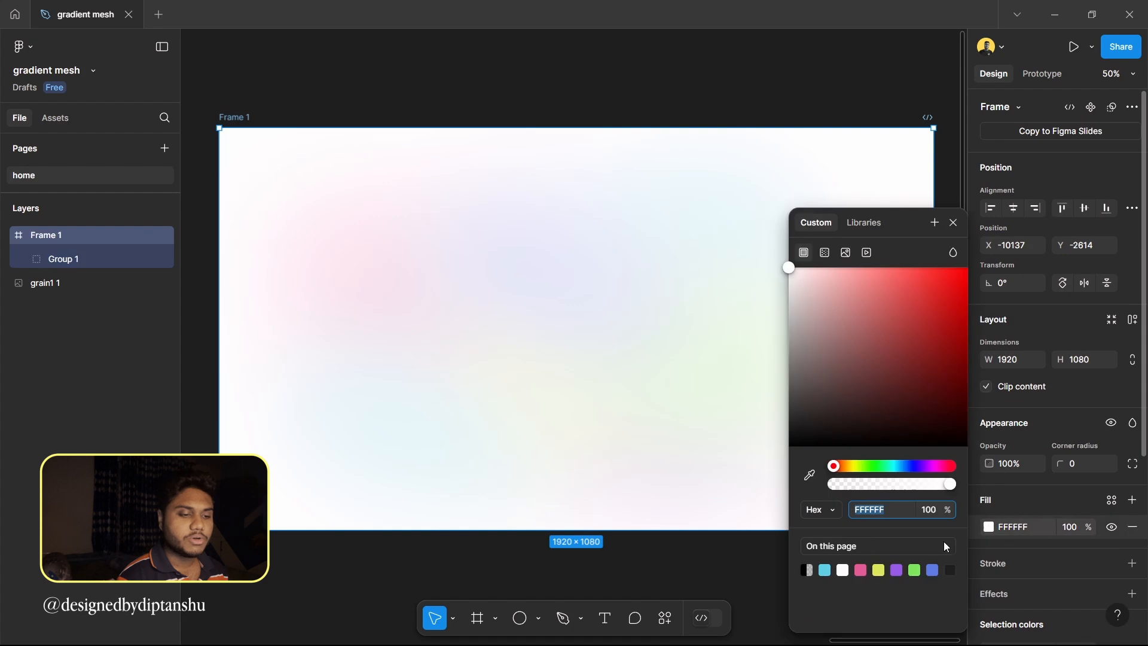
pyautogui.write('1E1E1E')
pyautogui.press('Return')
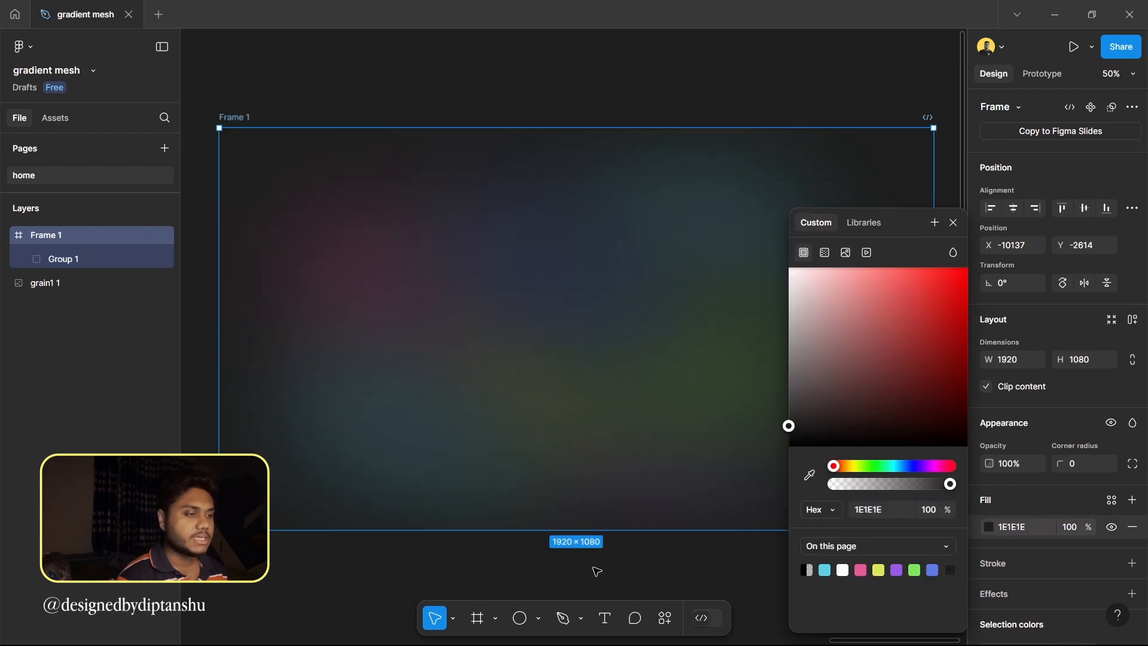
pyautogui.click(594, 568)
# Duplicate Frame 1 with its gradient group beside the original
pyautogui.scroll(-2, 608, 582)
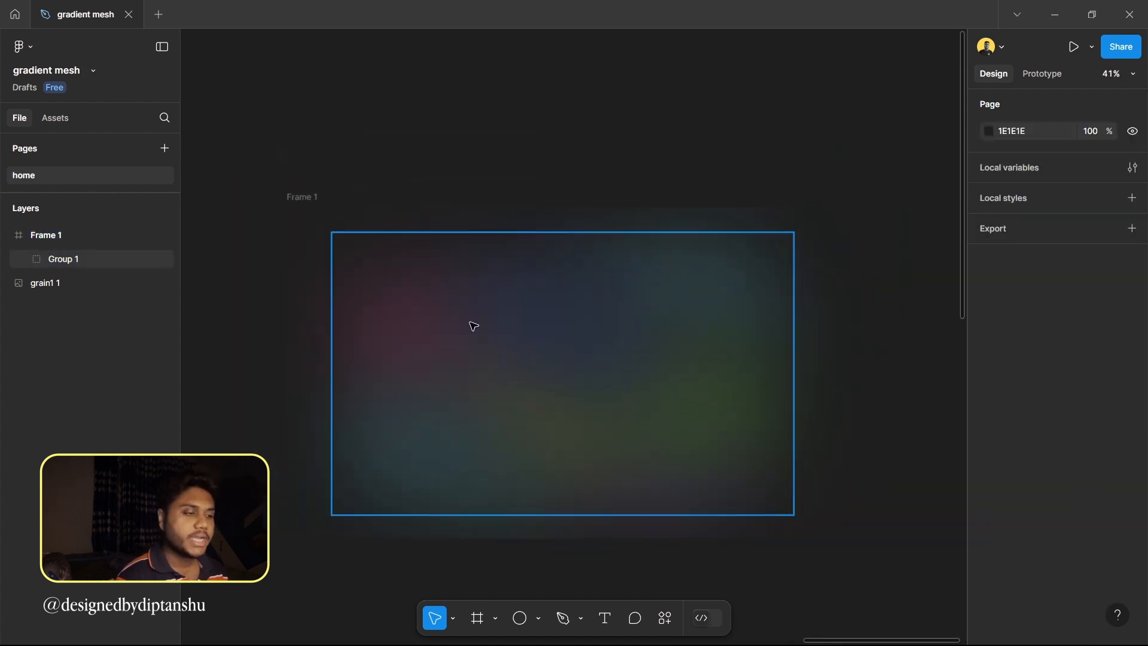
pyautogui.click(294, 200)
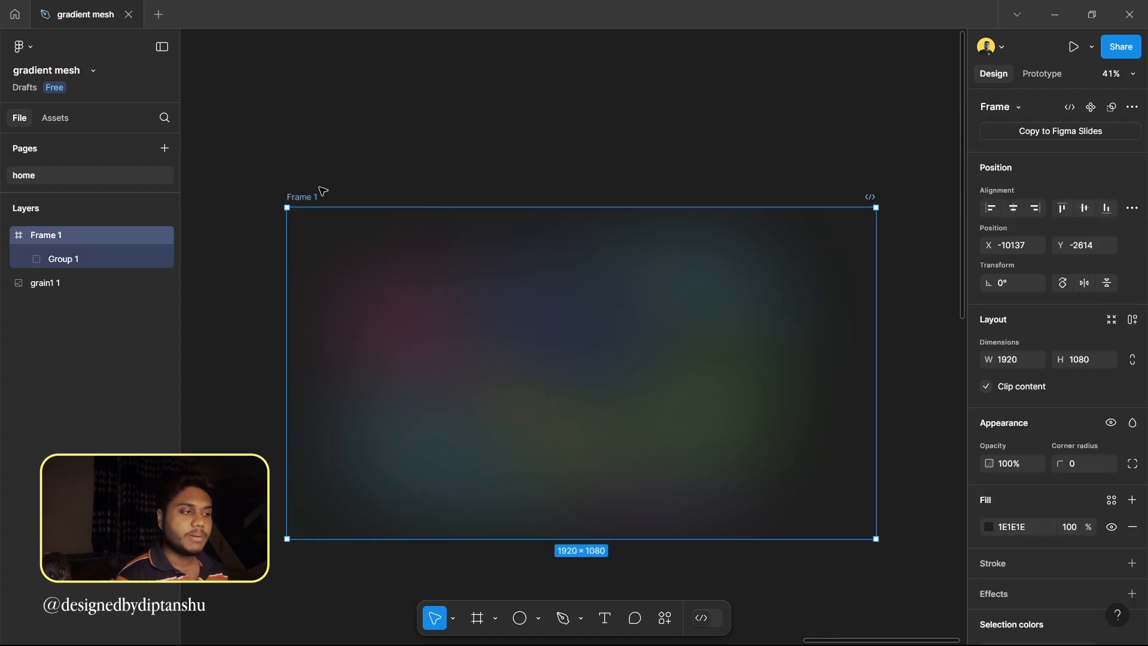
pyautogui.scroll(-1, 403, 108)
pyautogui.hscroll(1, 402, 108)
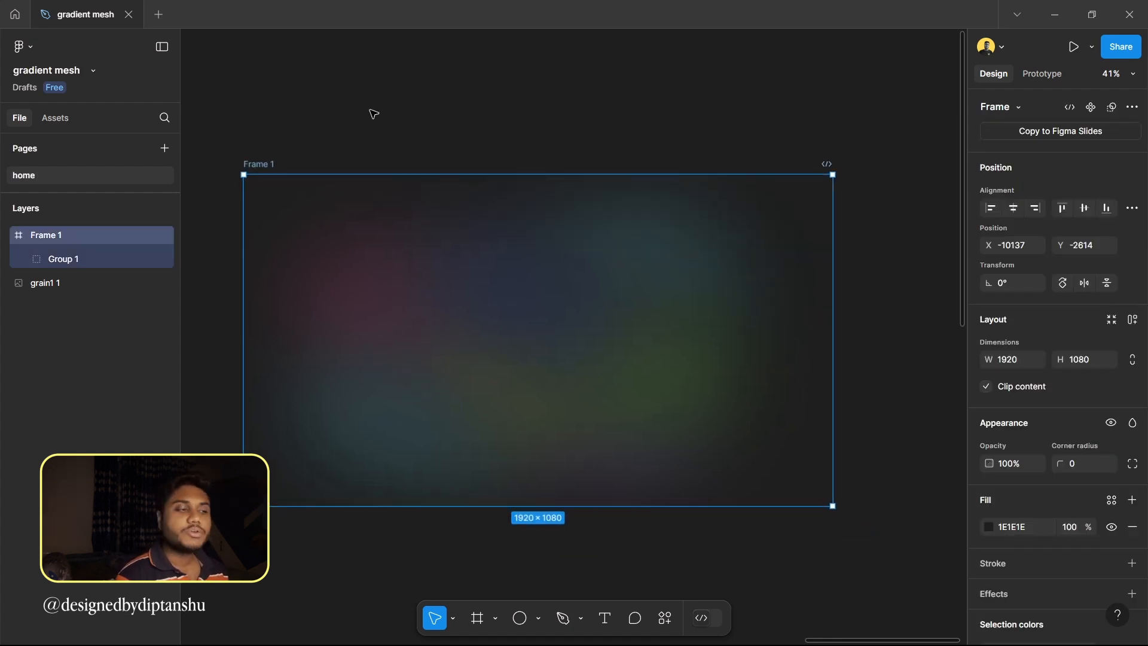
pyautogui.scroll(2, 366, 113)
pyautogui.scroll(-2, 365, 113)
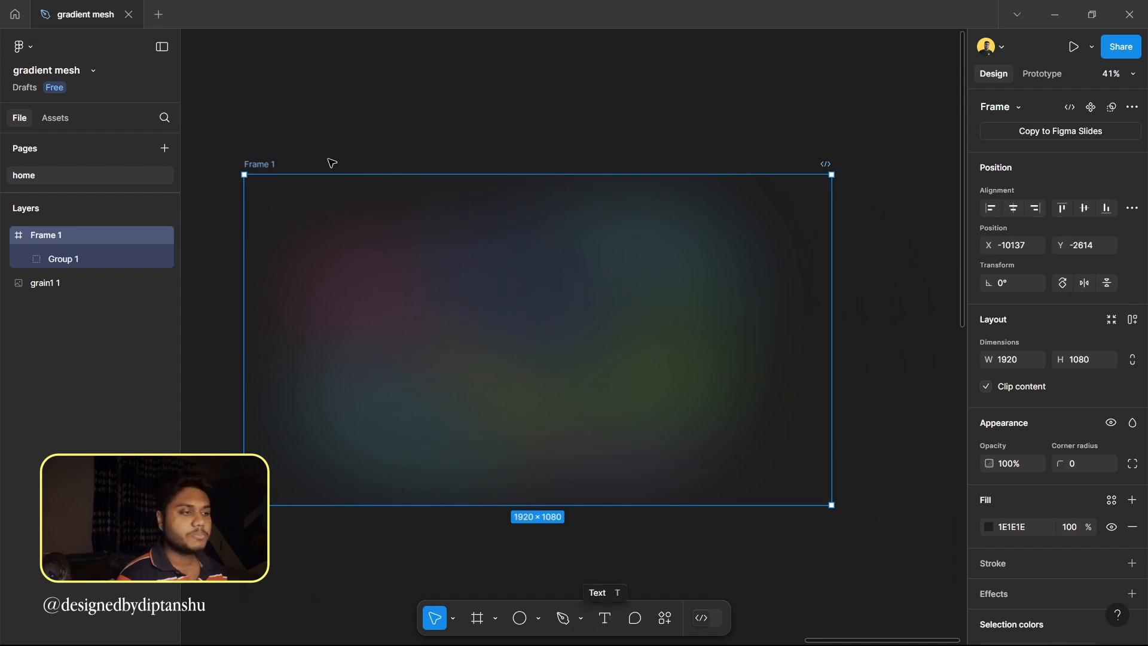
pyautogui.hotkey('ctrl', 'd')
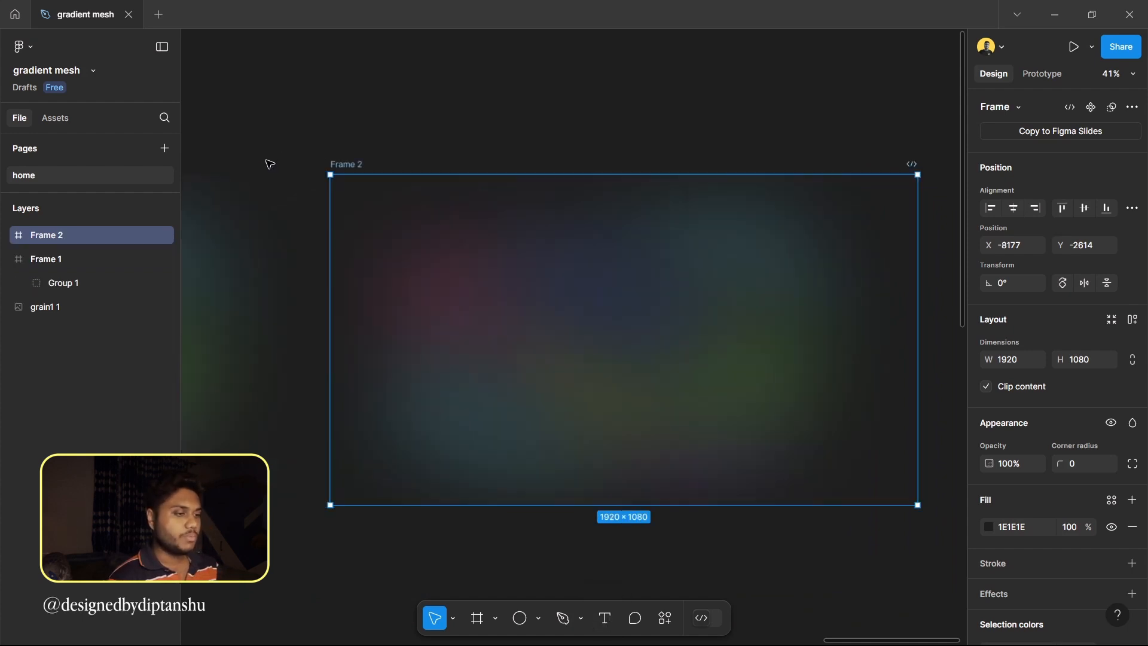
# Rearrange blobs within Frame 2: shift the pink one up and right, the green one far left, and Ellipse 7 to about X 1102, Y 401
pyautogui.click(462, 294)
pyautogui.doubleClick(472, 297)
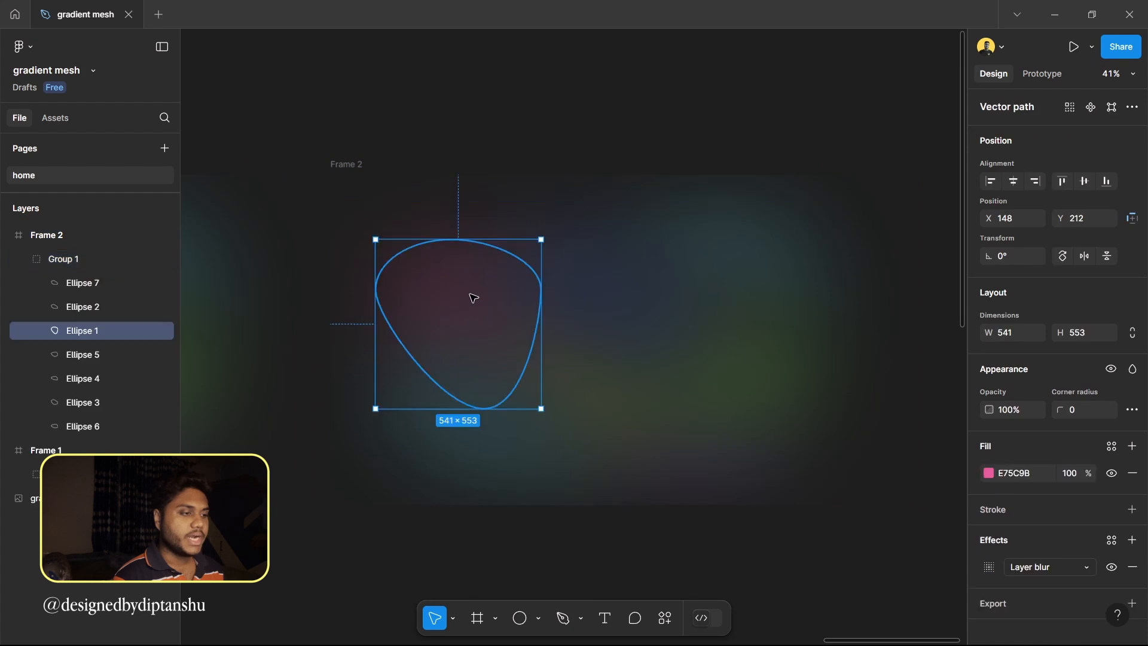
pyautogui.click(709, 396)
pyautogui.click(784, 394)
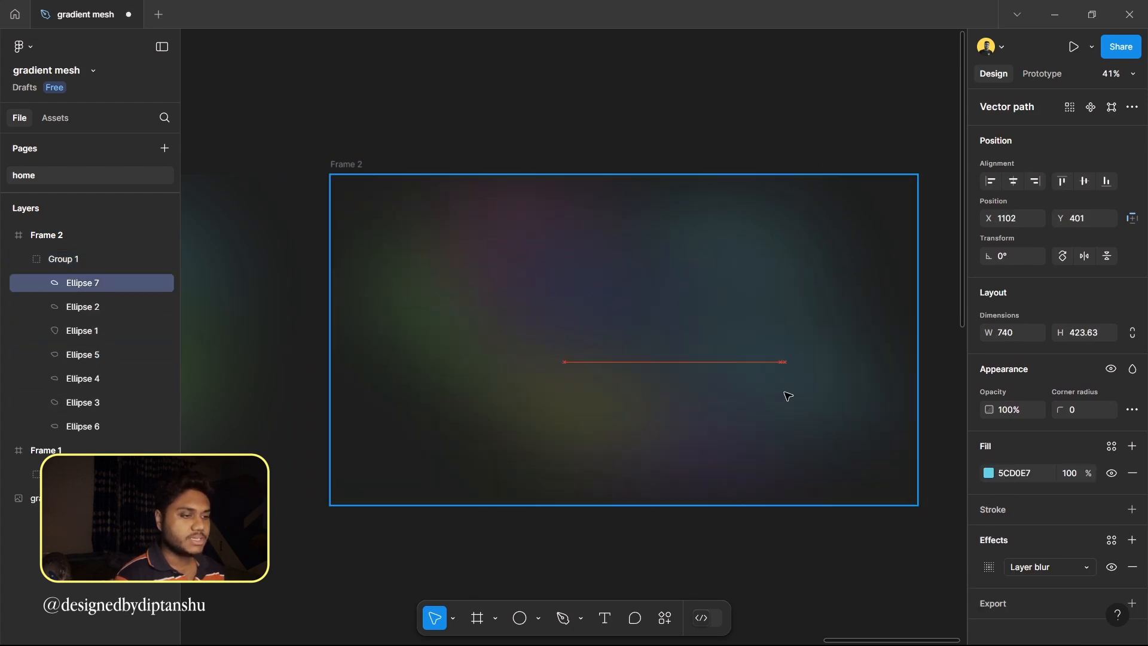
# Move the purple blob Ellipse 6 in Frame 2 to X 103, Y 609 and recolour it magenta E75CD7
pyautogui.moveTo(651, 443); pyautogui.dragTo(518, 448)
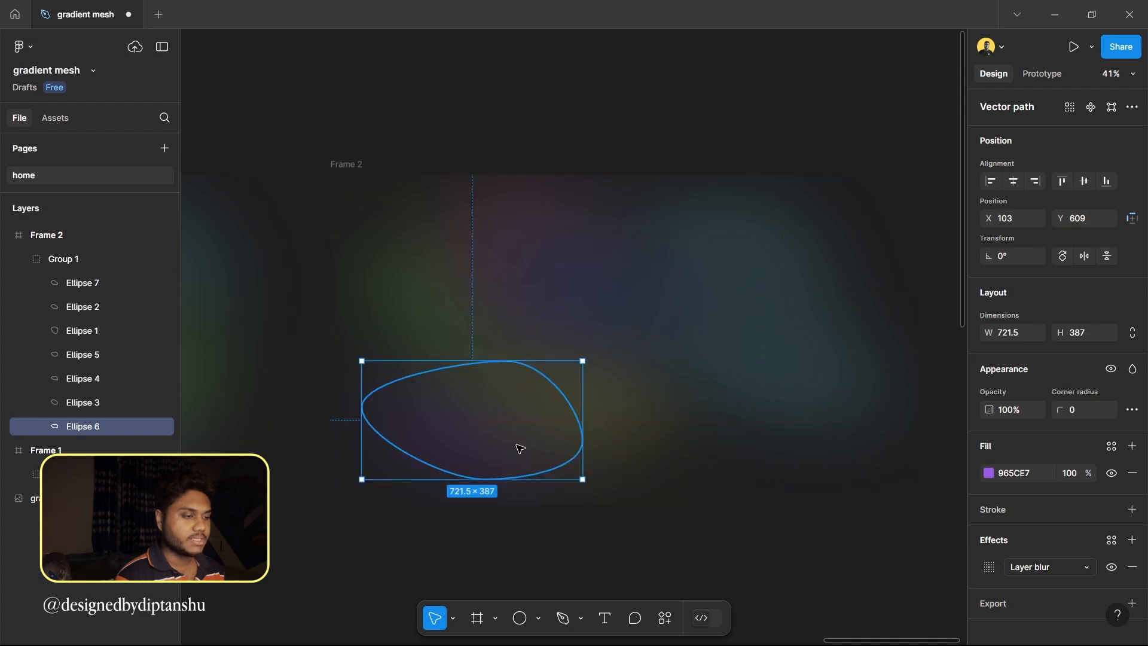
pyautogui.click(988, 473)
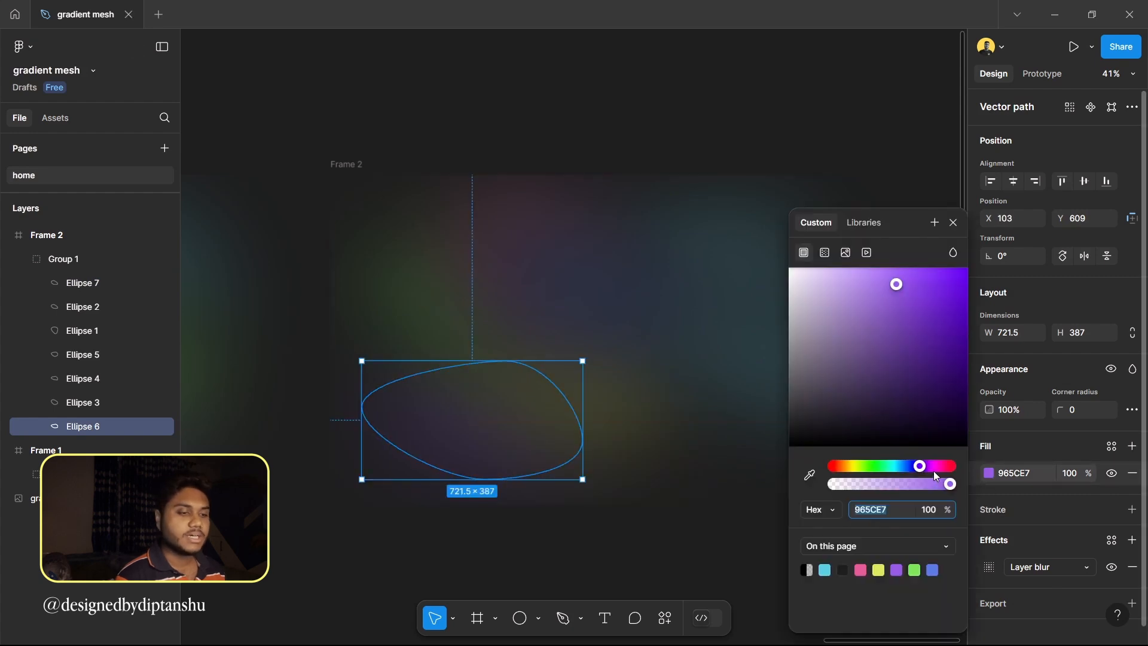
pyautogui.click(934, 471)
# Recolour Frame 2's cyan blob Ellipse 7 yellow E7E55C, placed at X 1116, Y 378, and the blue Ellipse 2 pink E75C96
pyautogui.click(746, 332)
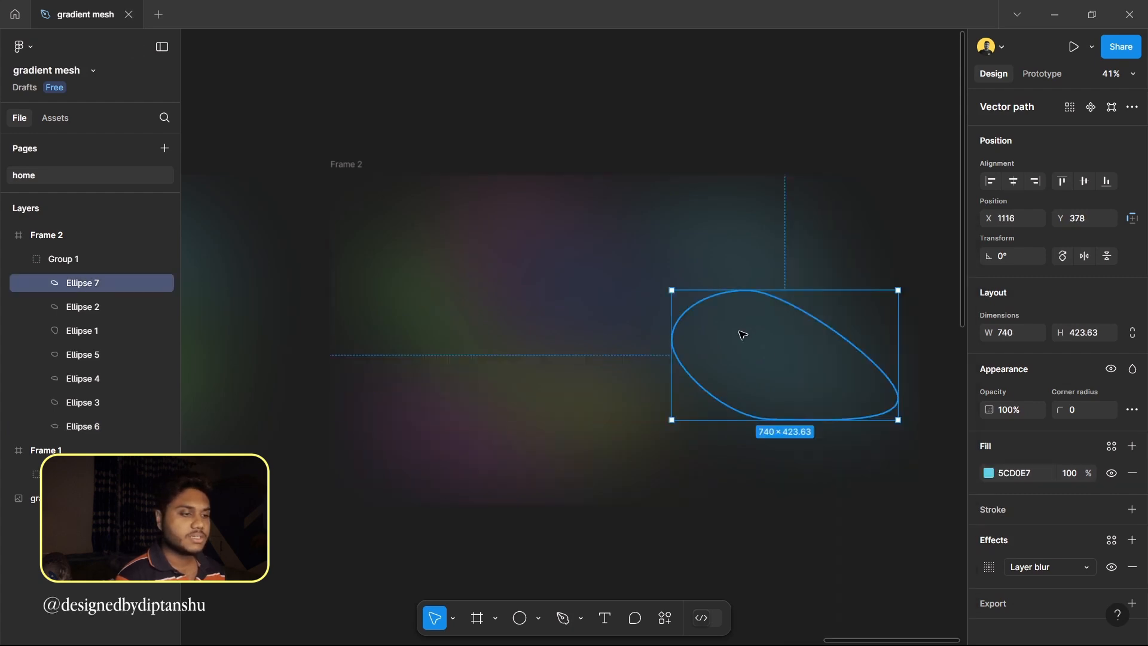
pyautogui.click(988, 473)
pyautogui.click(858, 471)
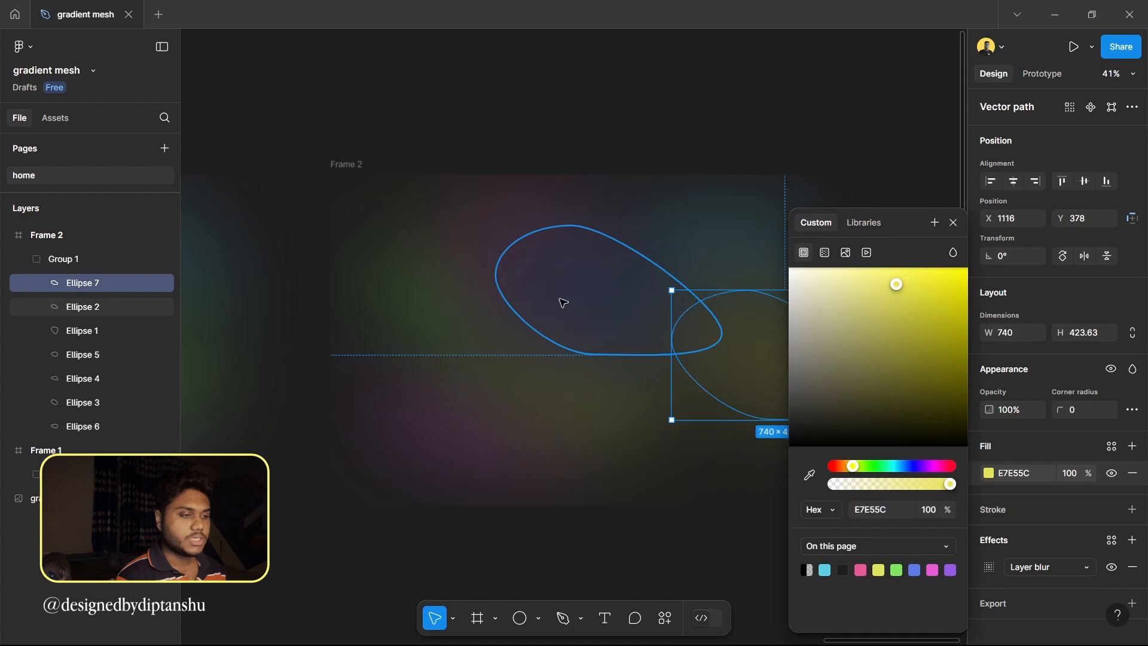
pyautogui.click(561, 303)
pyautogui.click(988, 474)
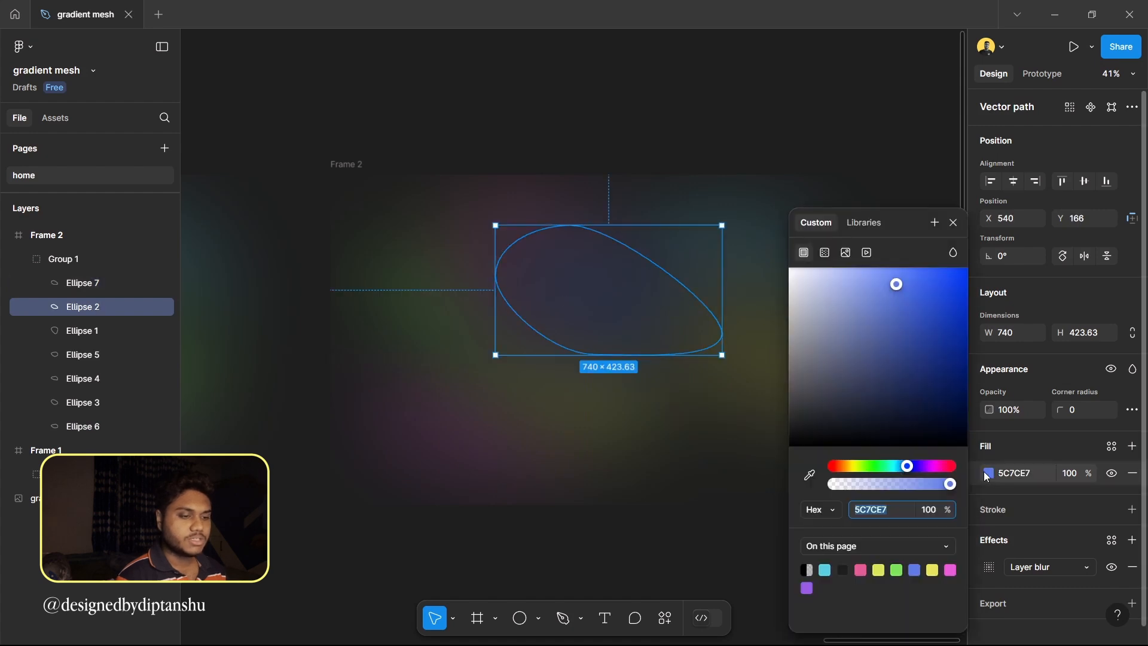
pyautogui.click(942, 464)
# Change the fill of the yellow-green blob Ellipse 3 in Frame 2 to light blue 5CAAE7
pyautogui.click(633, 405)
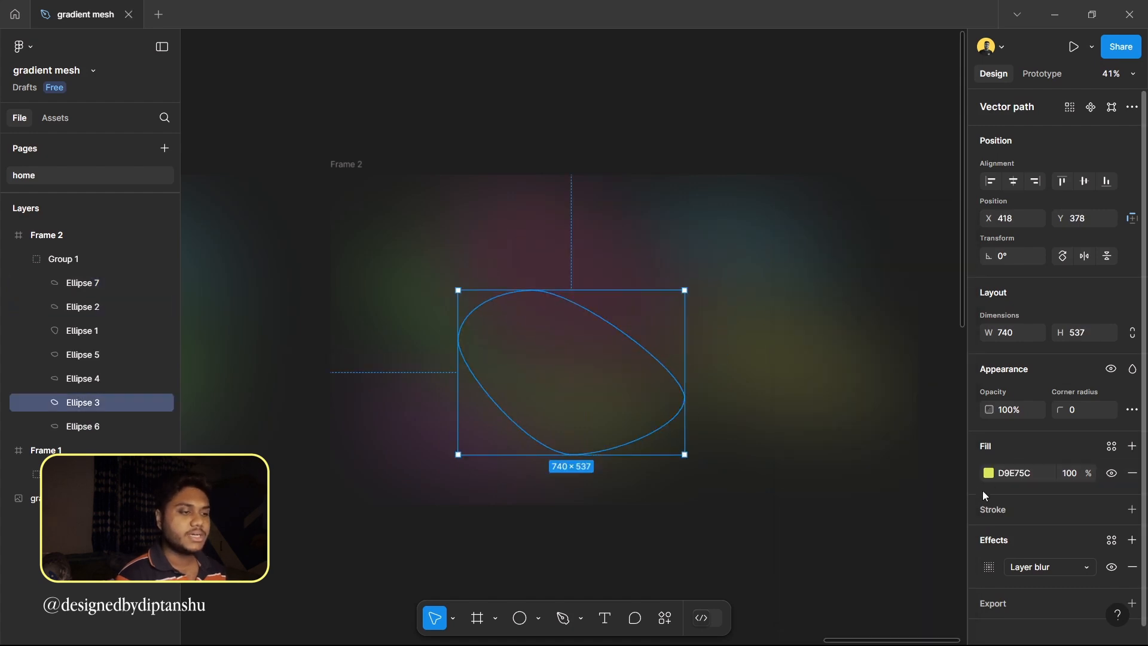
pyautogui.click(988, 473)
pyautogui.click(903, 467)
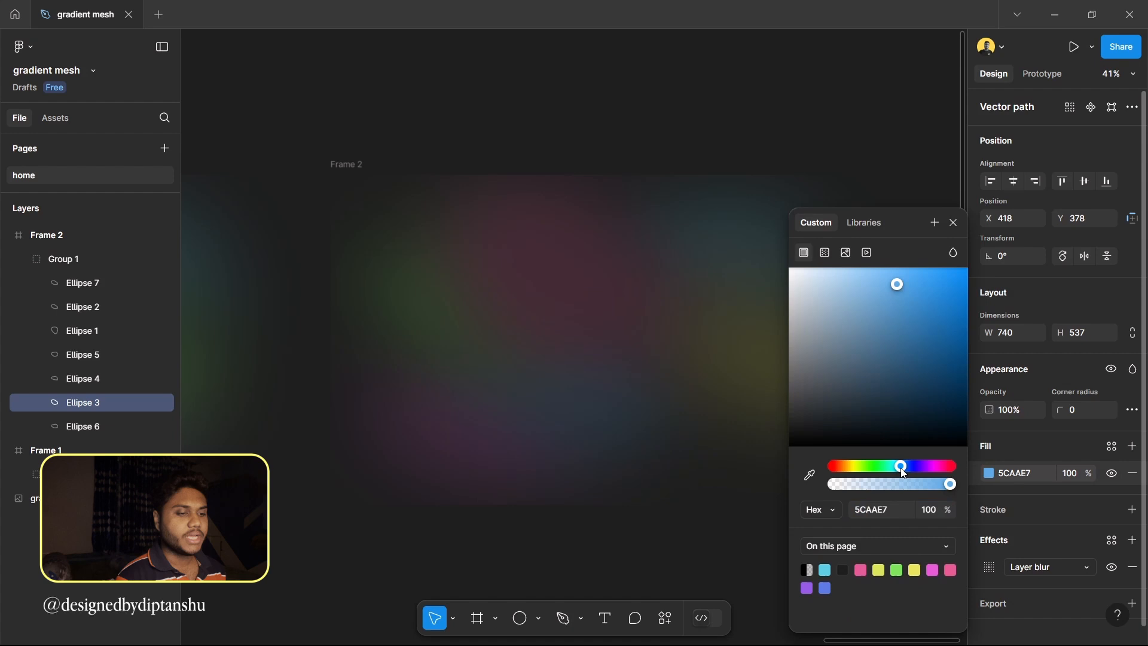
pyautogui.click(656, 569)
# Duplicate Frame 2 with its recoloured gradient group beside the original
pyautogui.scroll(-1, 655, 569)
pyautogui.click(407, 230)
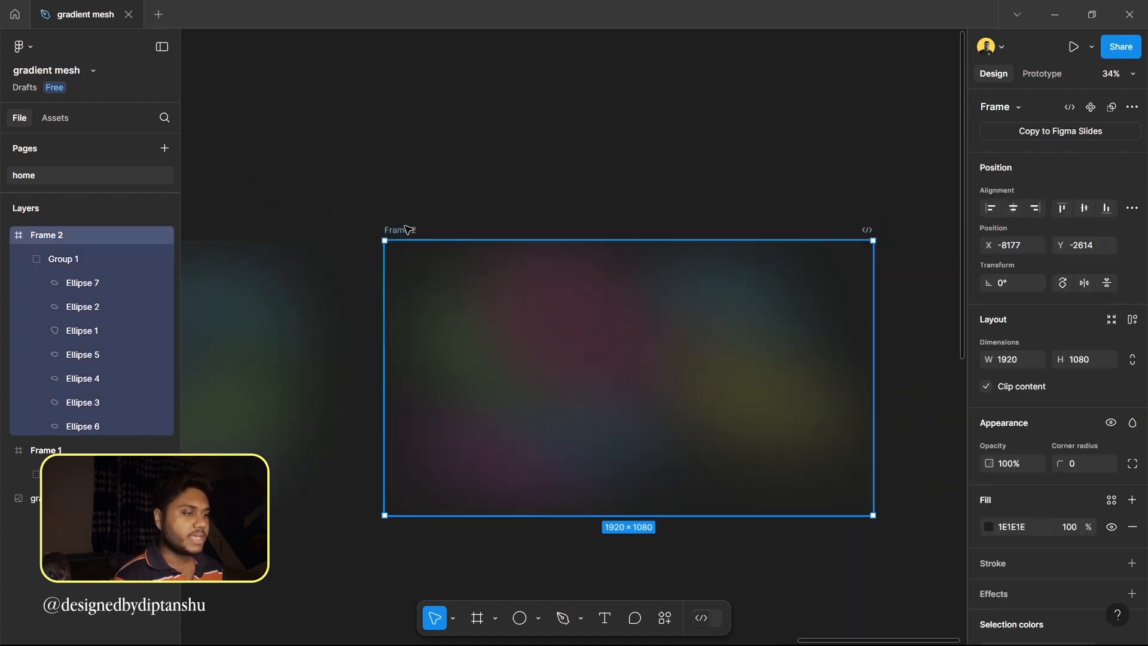
pyautogui.hotkey('ctrl', 'd')
# In Frame 3, recolour the pink blob Ellipse 2 green 5CE79B and the magenta blob Ellipse 6 teal 5CE7DB
pyautogui.click(631, 342)
pyautogui.doubleClick(632, 341)
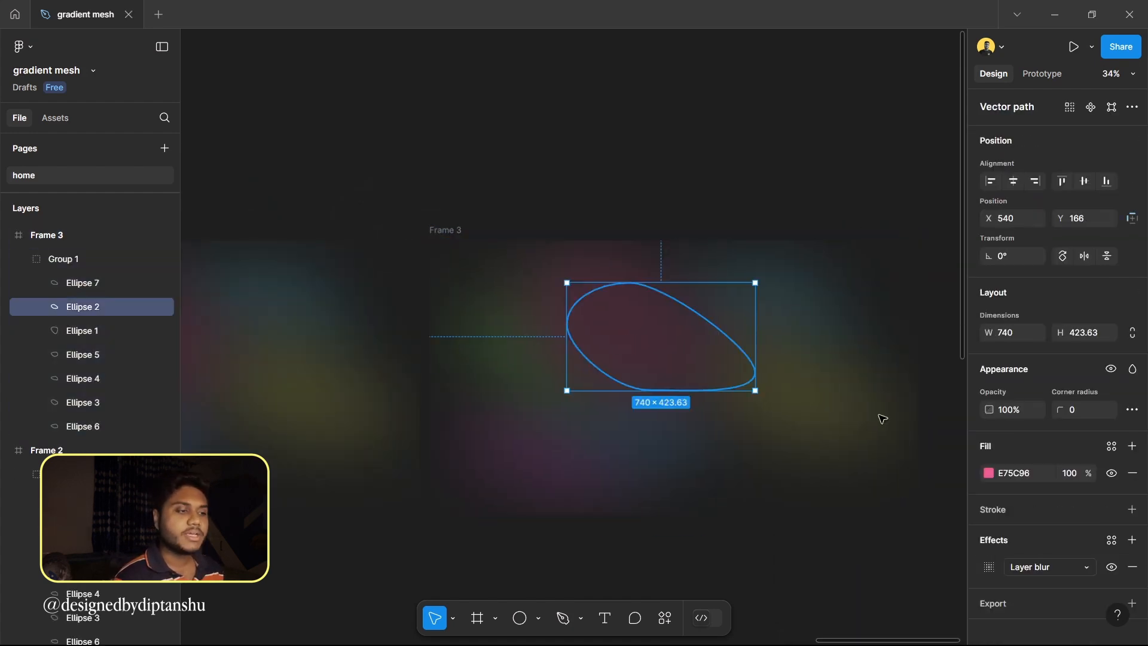
pyautogui.click(989, 475)
pyautogui.moveTo(904, 471); pyautogui.dragTo(885, 468)
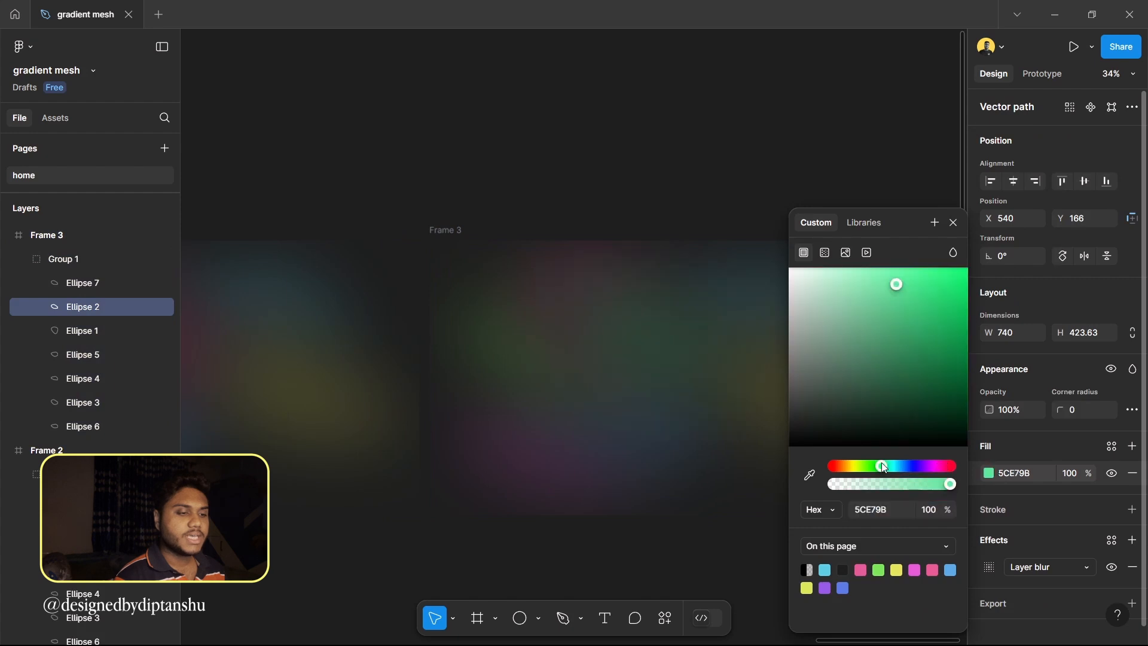
pyautogui.click(568, 470)
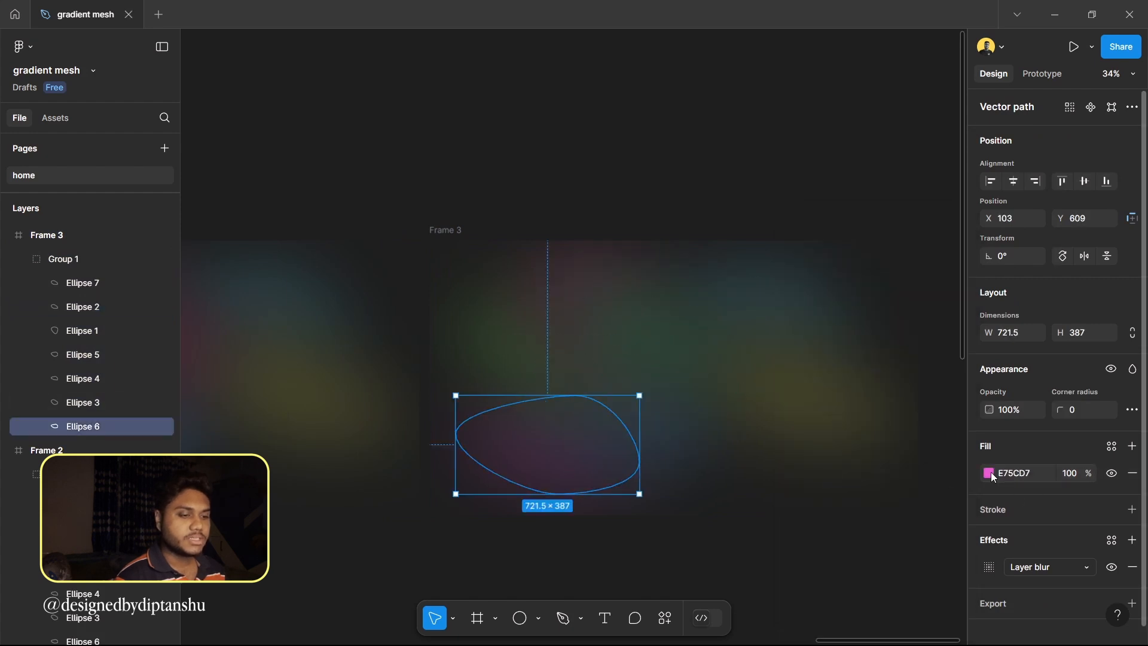
pyautogui.click(989, 474)
pyautogui.click(891, 466)
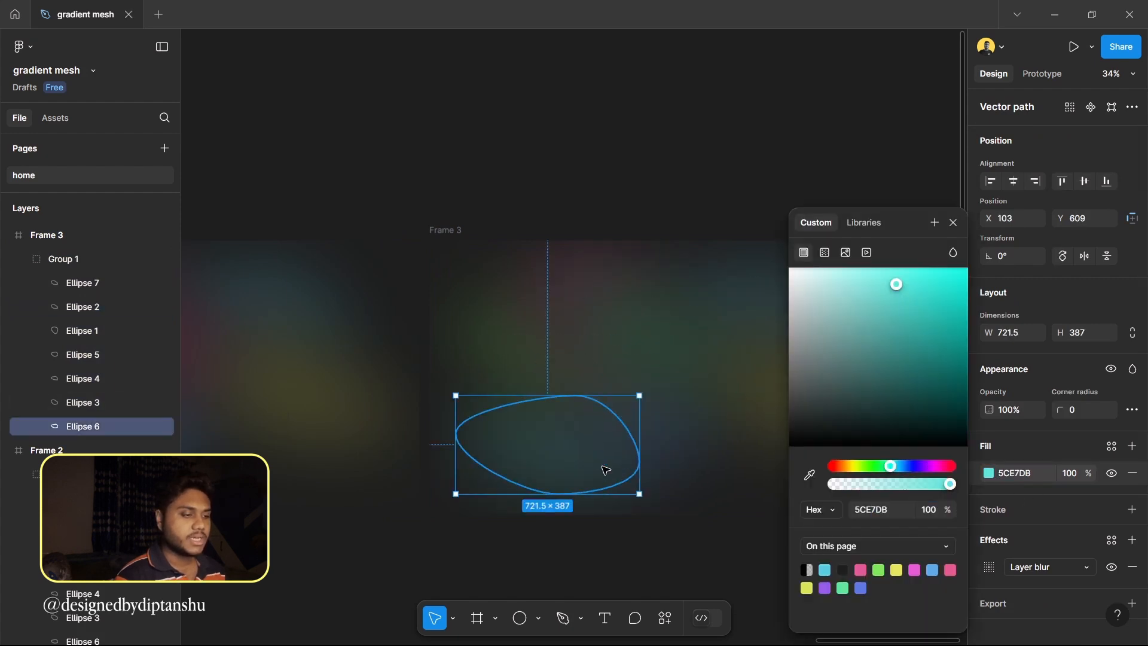
# Move Frame 3's teal Ellipse 6 right to about X 641, Y 627 and the green Ellipse 2 down and left
pyautogui.moveTo(607, 469); pyautogui.dragTo(742, 475)
pyautogui.moveTo(590, 333); pyautogui.dragTo(499, 415)
# Change the fill of the yellow blob Ellipse 7 in Frame 3 to light blue 5CBBE7
pyautogui.click(840, 399)
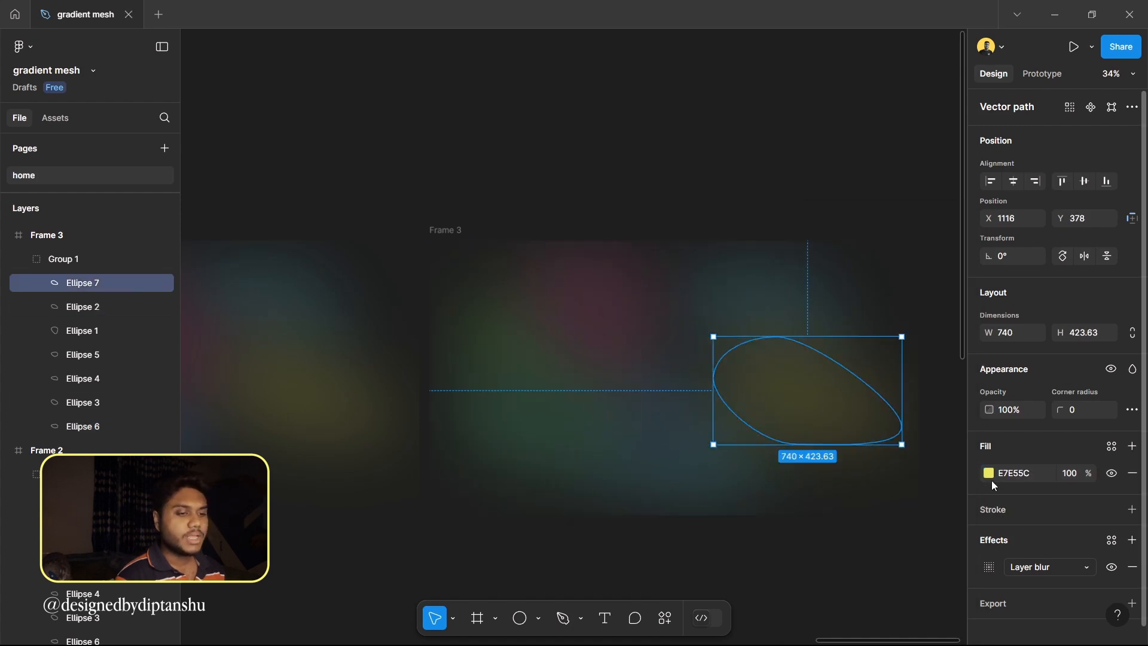
pyautogui.click(989, 473)
pyautogui.click(899, 468)
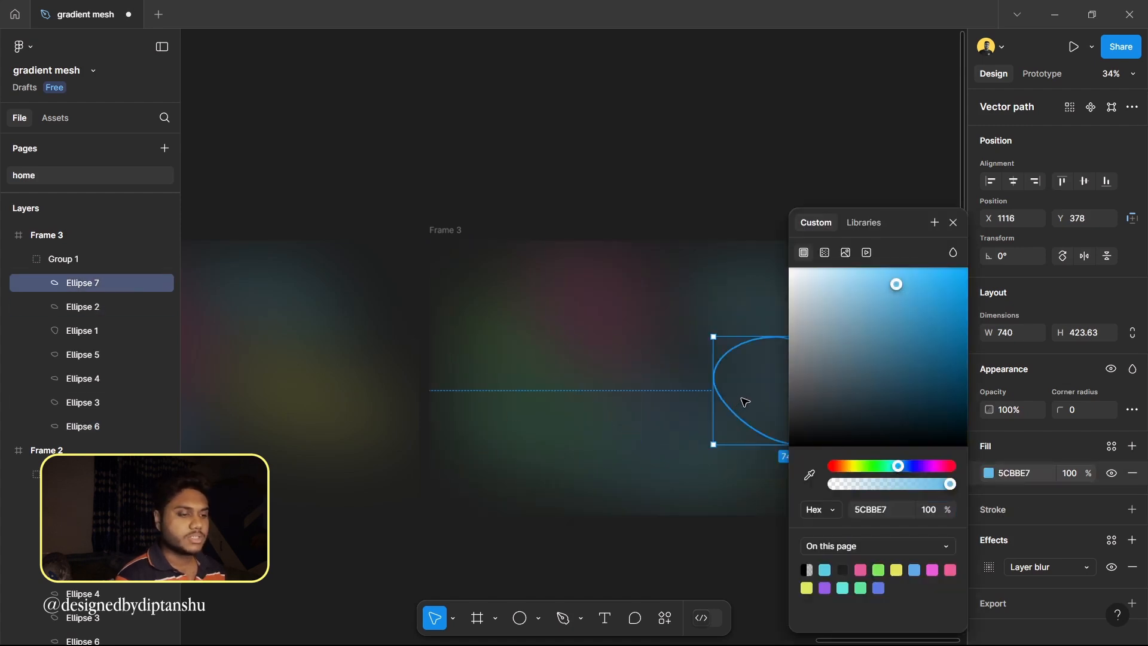
# Undo the last two blob adjustments in Frame 3 and clear the selection
pyautogui.click(661, 478)
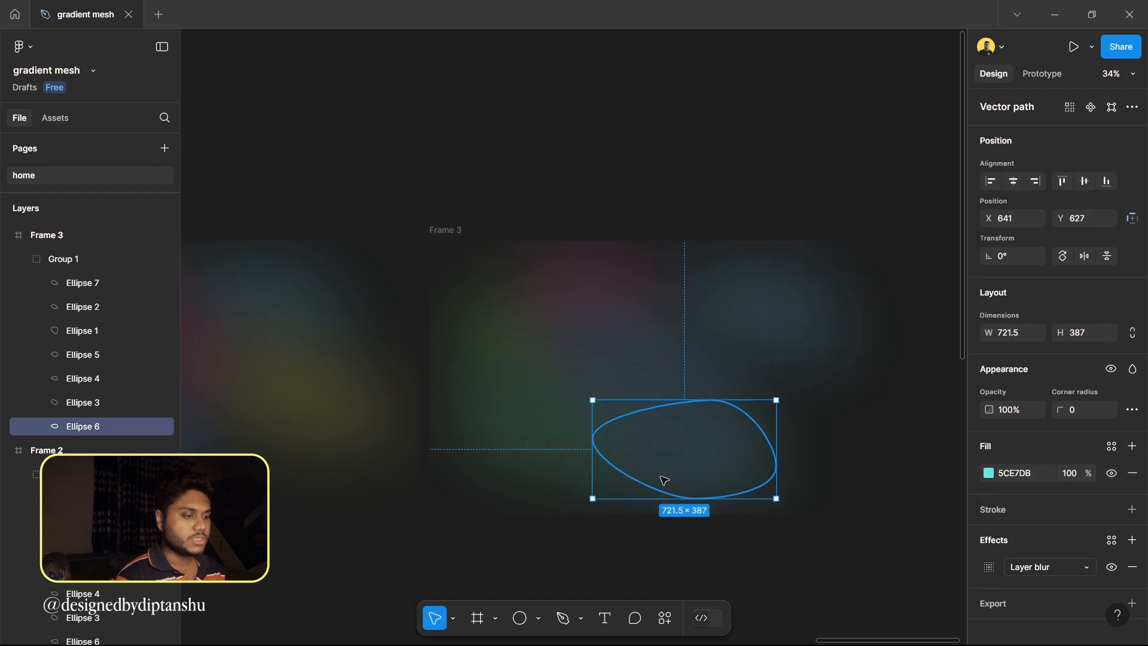
pyautogui.hotkey('ctrl', 'z')
pyautogui.hotkey('ctrl', 'z')
pyautogui.click(787, 548)
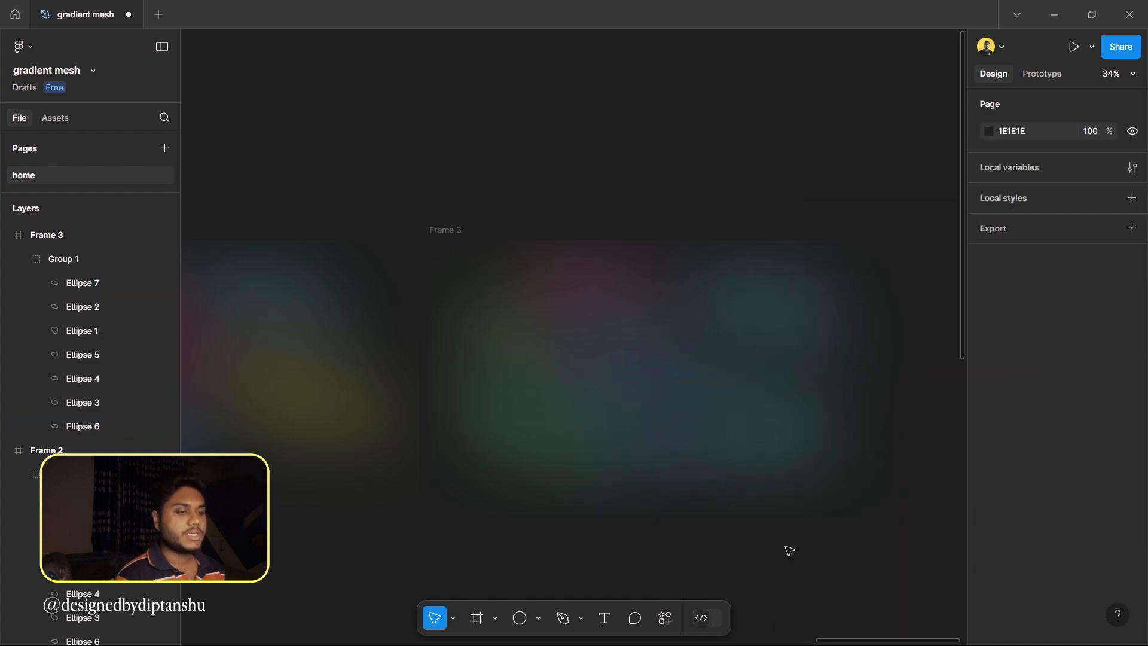
# Move Frame 3 right to about X -5447 and shift Frame 2 right so the three frames are evenly spaced in a row
pyautogui.scroll(-3, 789, 550)
pyautogui.moveTo(615, 377); pyautogui.dragTo(721, 379)
pyautogui.moveTo(362, 374); pyautogui.dragTo(414, 374)
pyautogui.click(583, 212)
pyautogui.scroll(-3, 583, 212)
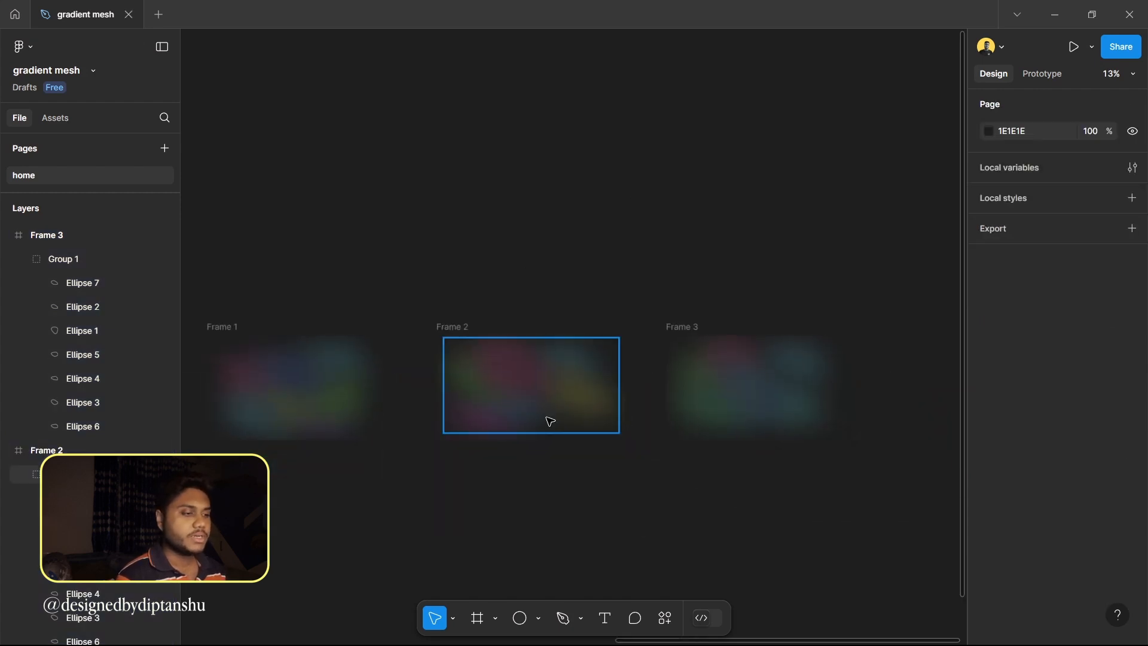
# Move the grain texture image into Frame 1 so that it covers the whole gradient
pyautogui.scroll(2, 373, 410)
pyautogui.scroll(3, 372, 409)
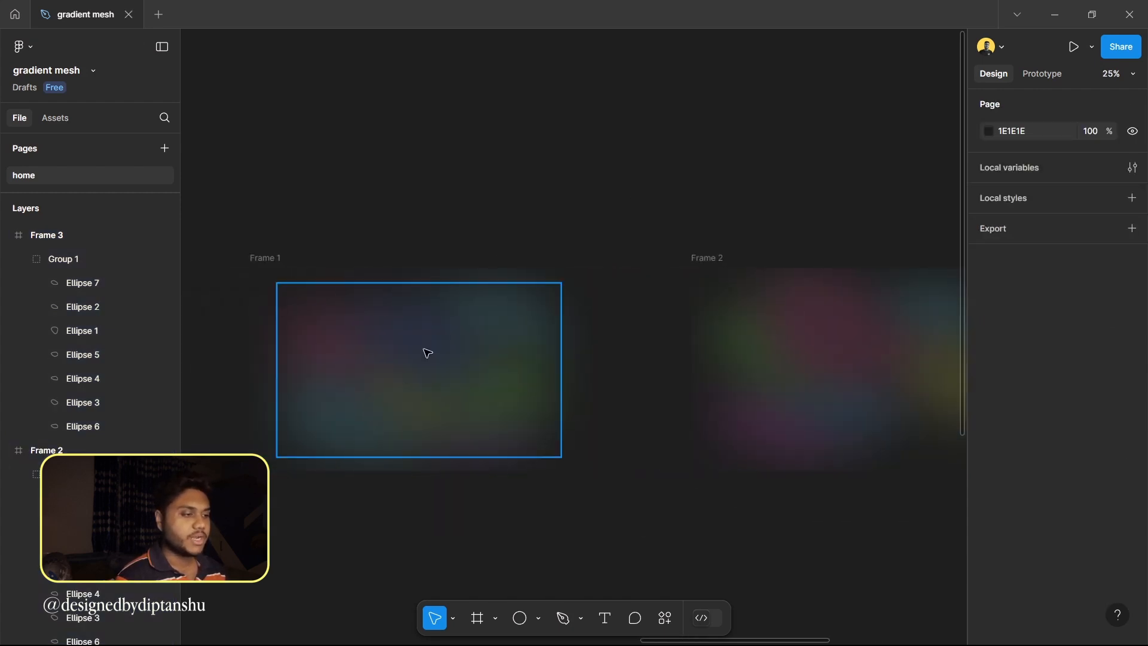
pyautogui.scroll(4, 427, 353)
pyautogui.scroll(-8, 427, 354)
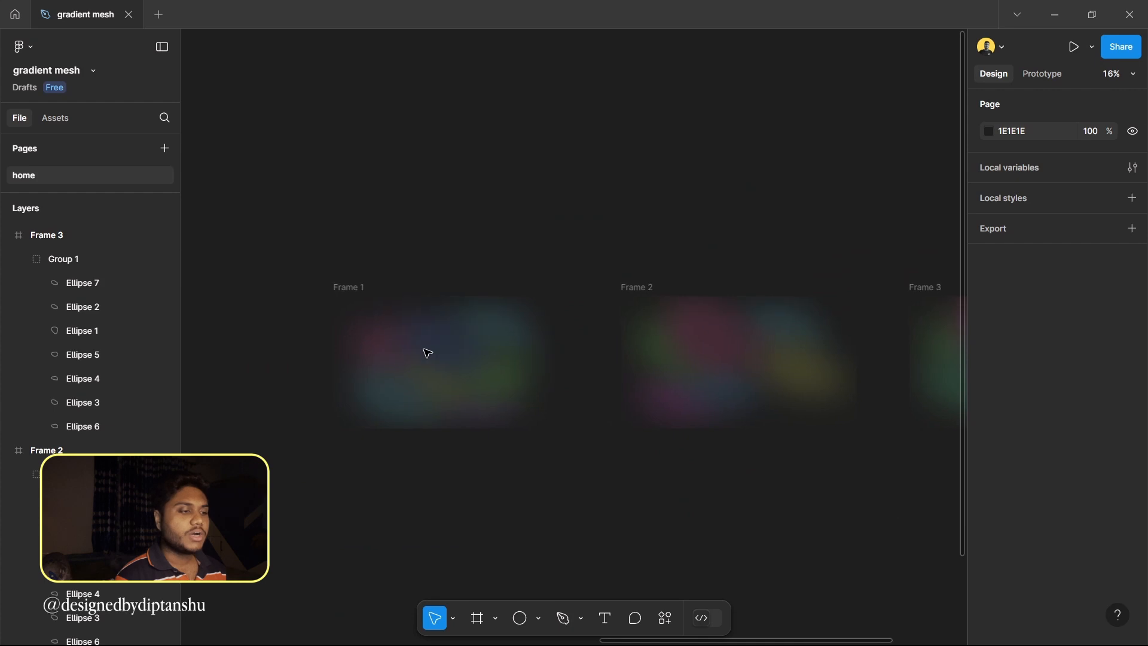
pyautogui.hscroll(-4, 427, 354)
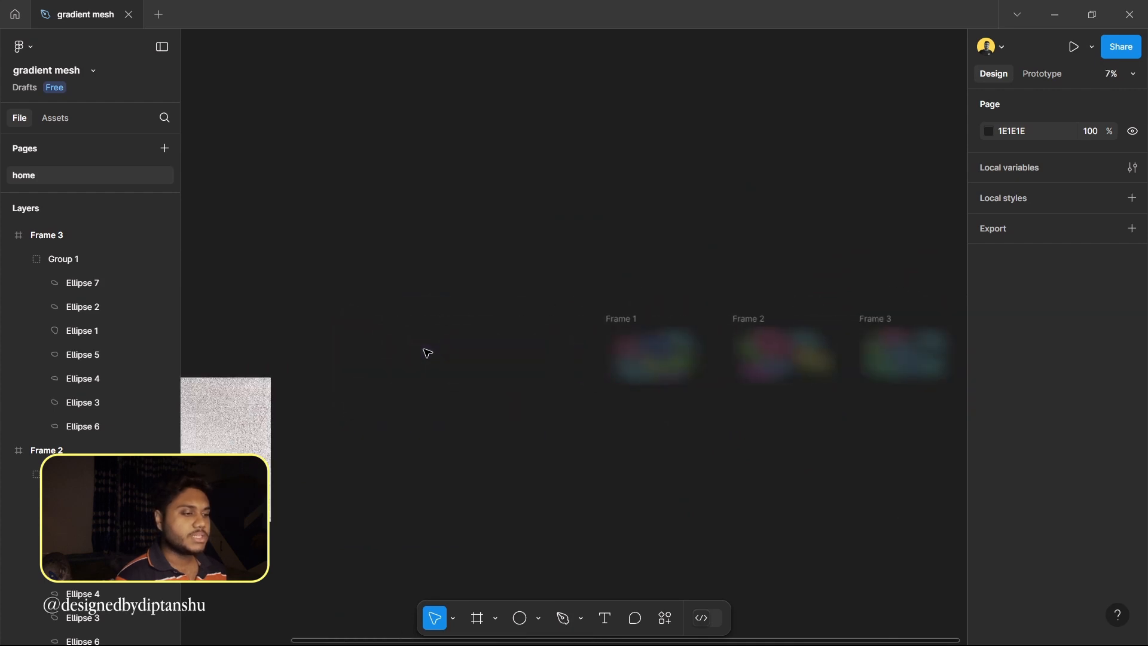
pyautogui.click(261, 432)
pyautogui.moveTo(263, 454); pyautogui.dragTo(697, 357)
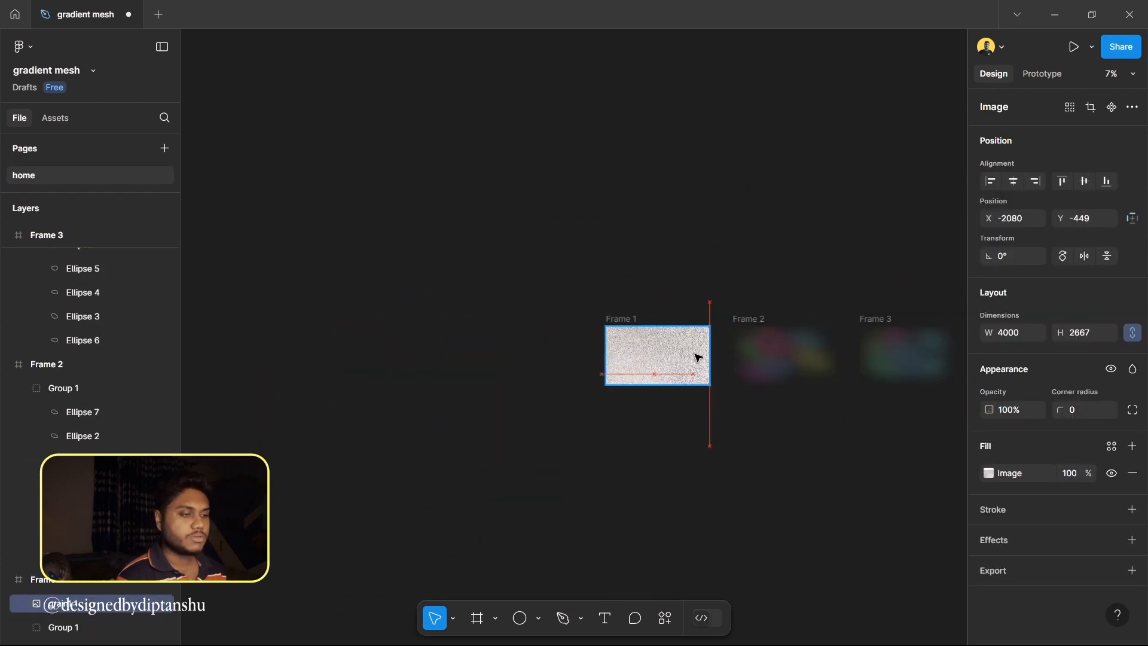
# Resize the grain image to 1920 × 1080 at X 0, Y 0 so it matches Frame 1
pyautogui.scroll(3, 695, 357)
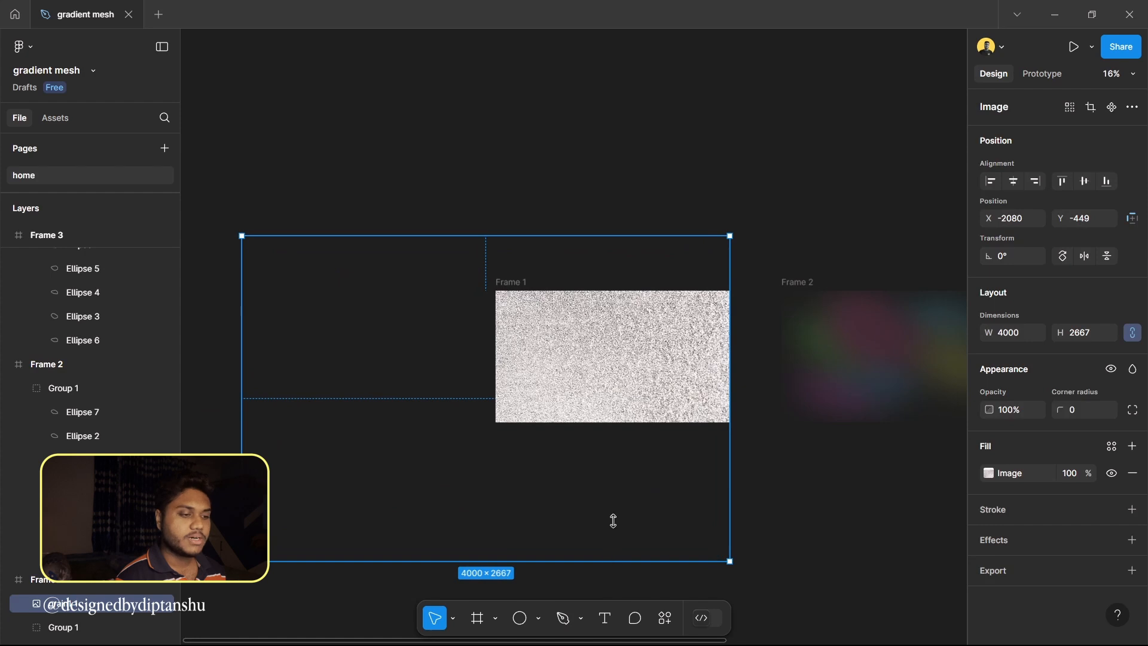
pyautogui.moveTo(613, 521); pyautogui.dragTo(620, 419)
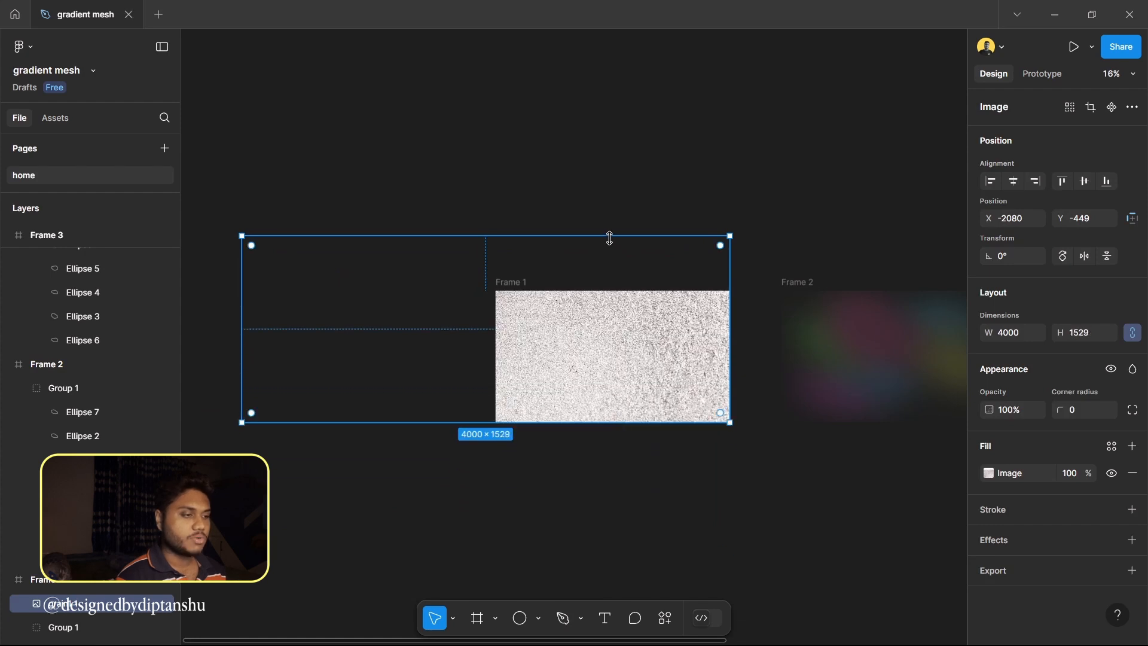
pyautogui.moveTo(610, 238); pyautogui.dragTo(627, 292)
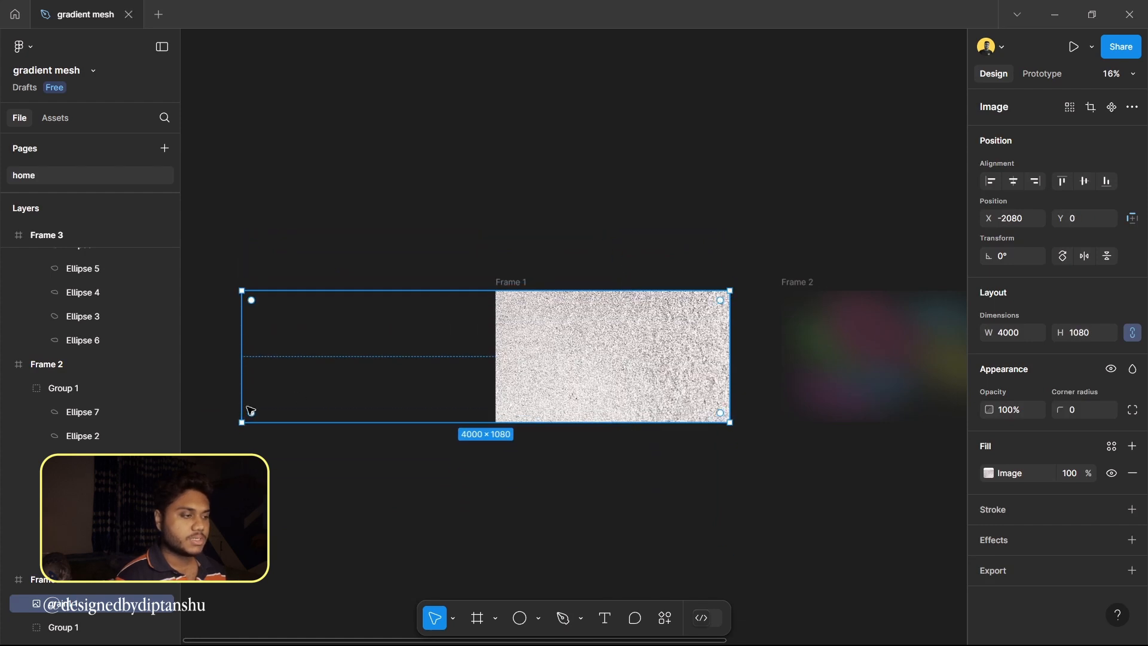
pyautogui.moveTo(242, 407); pyautogui.dragTo(496, 399)
# Set the grain image fill's blend mode to Darken and its fill opacity to 50%
pyautogui.click(988, 473)
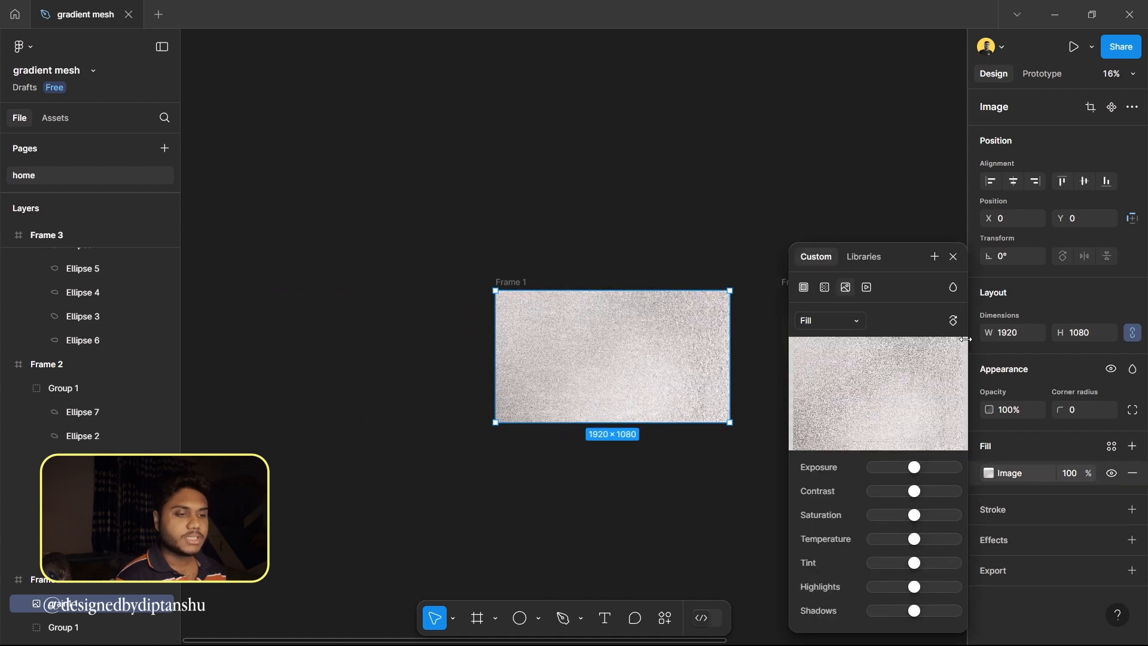
pyautogui.click(953, 288)
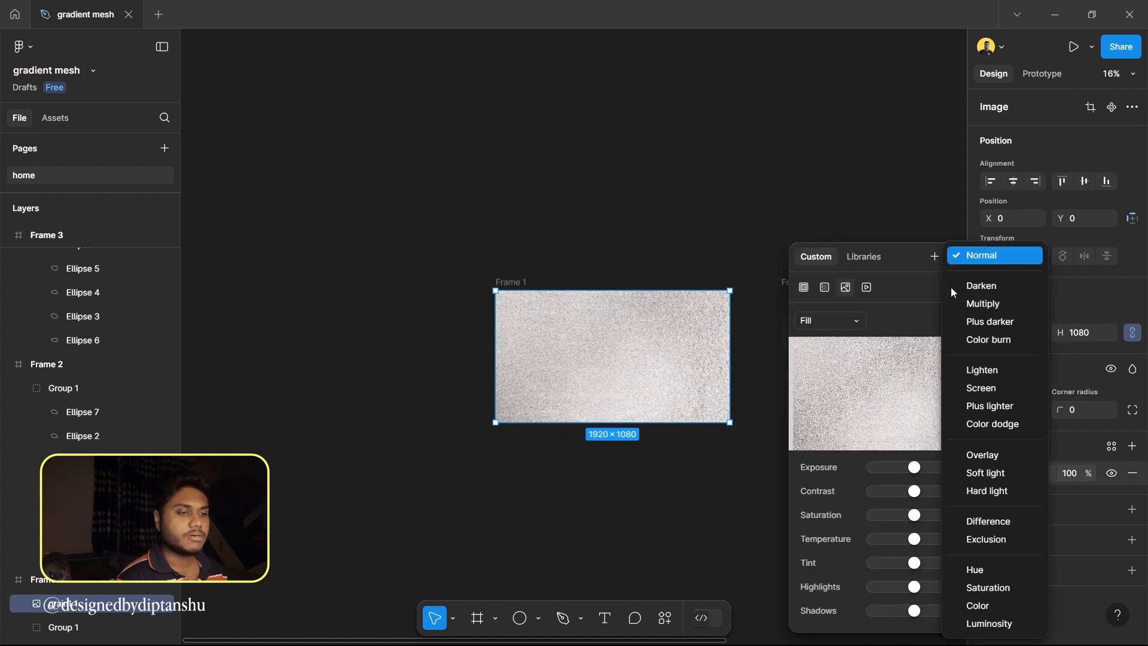
pyautogui.click(992, 289)
pyautogui.click(1075, 473)
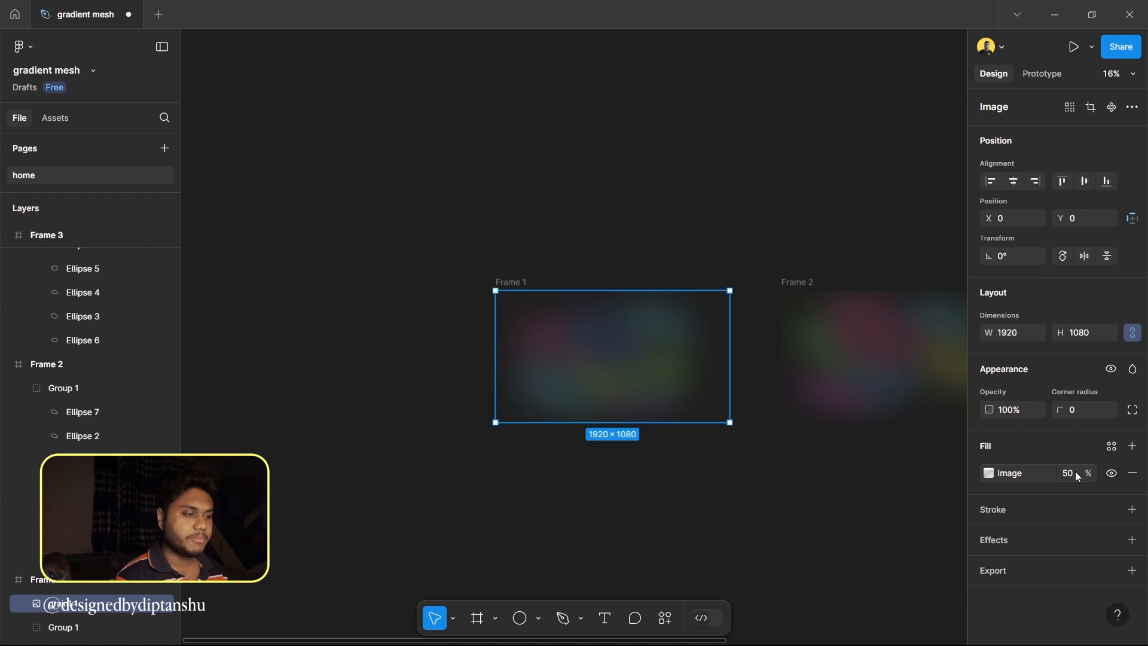
pyautogui.click(627, 493)
# Copy the grain image from Frame 1 and paste it into Frame 2 and Frame 3
pyautogui.click(98, 584)
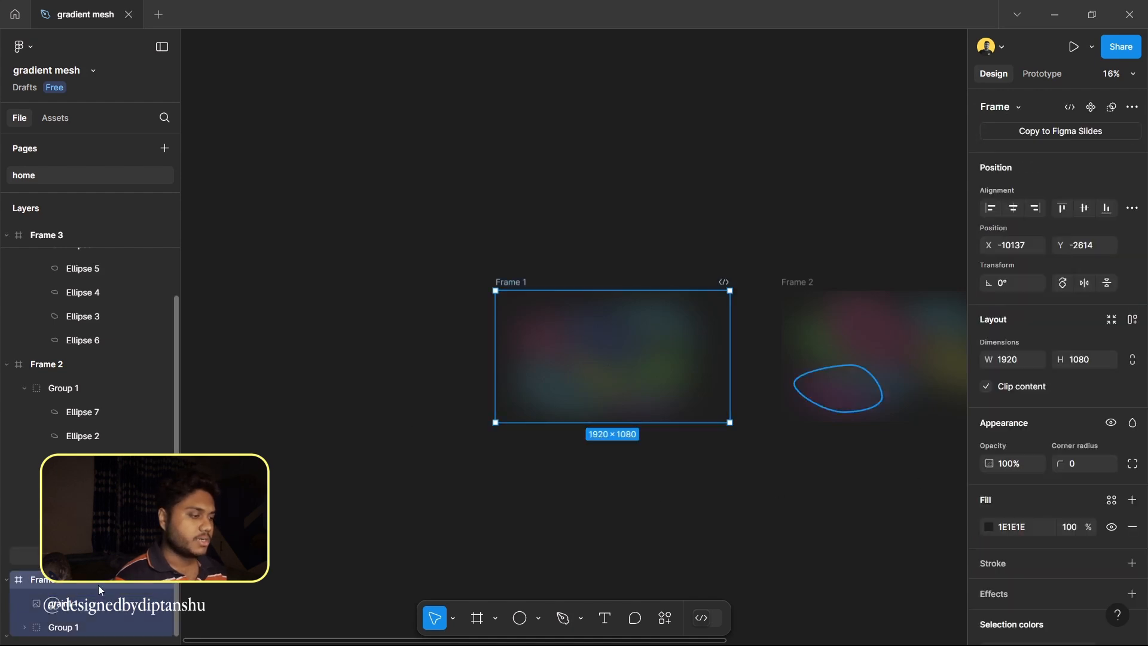
pyautogui.click(75, 608)
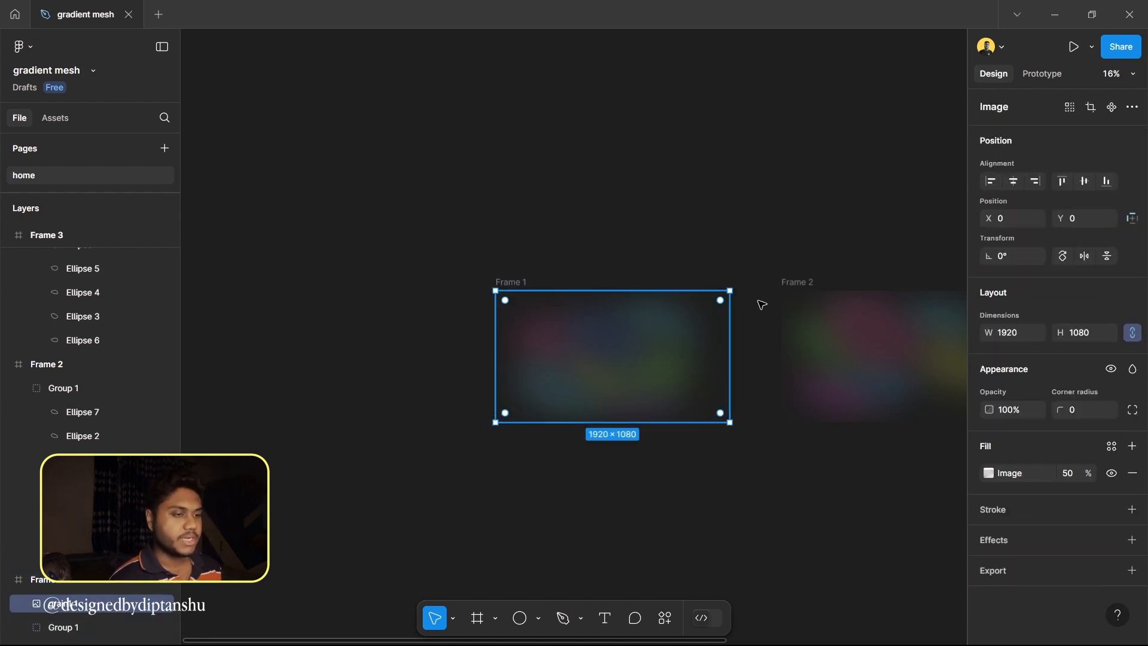
pyautogui.click(802, 287)
pyautogui.hotkey('ctrl', 'v')
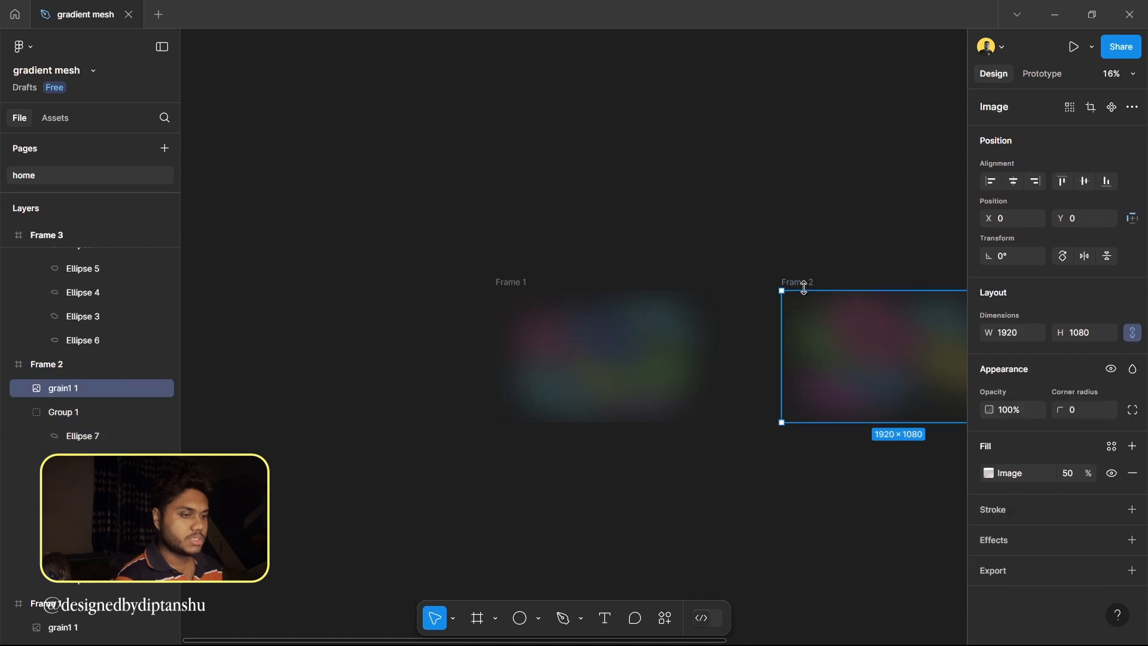
pyautogui.hscroll(5, 802, 289)
pyautogui.click(754, 286)
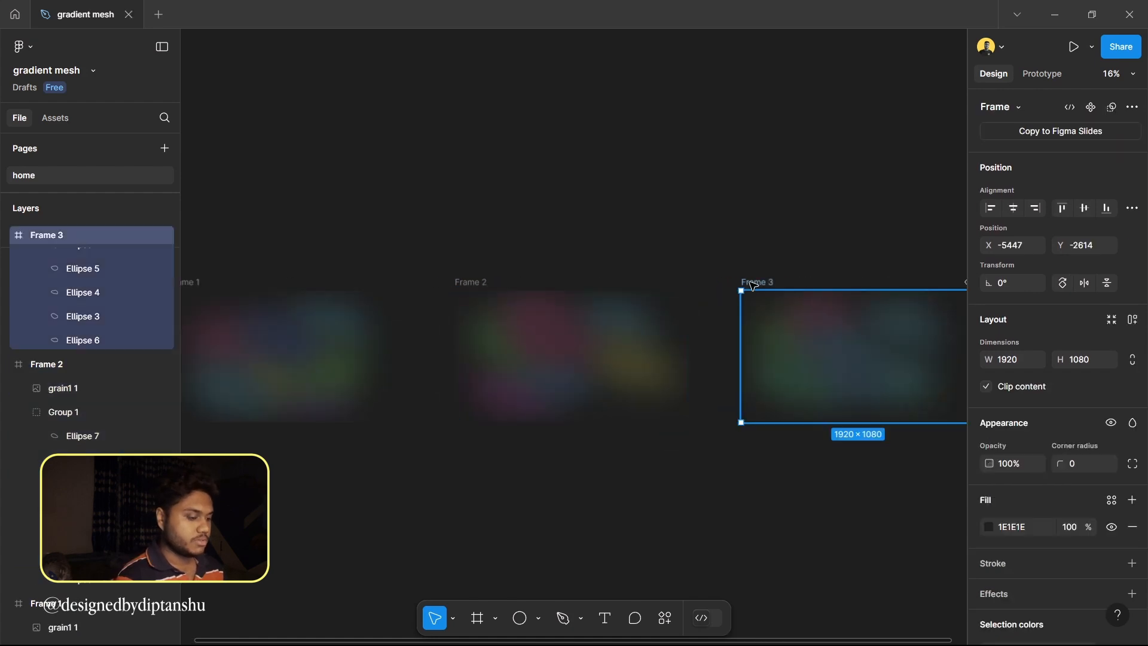
pyautogui.hotkey('ctrl', 'v')
pyautogui.click(496, 544)
# Link Frame 1 to Frame 2 with a prototype interaction that is triggered After delay
pyautogui.hscroll(-3, 508, 486)
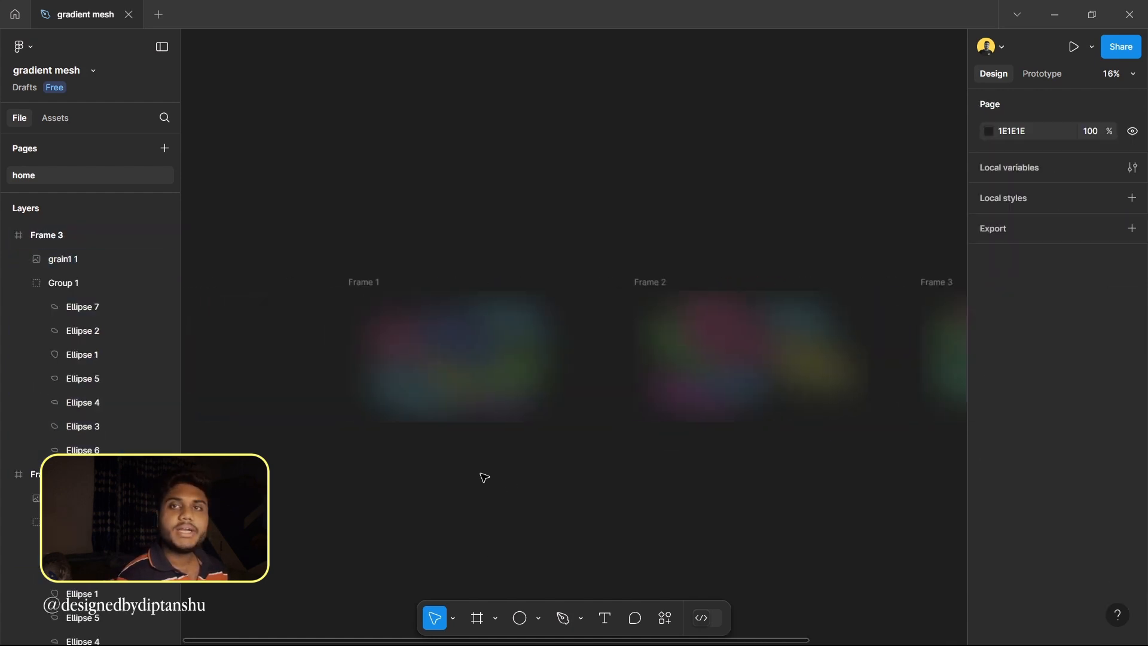
pyautogui.click(1043, 76)
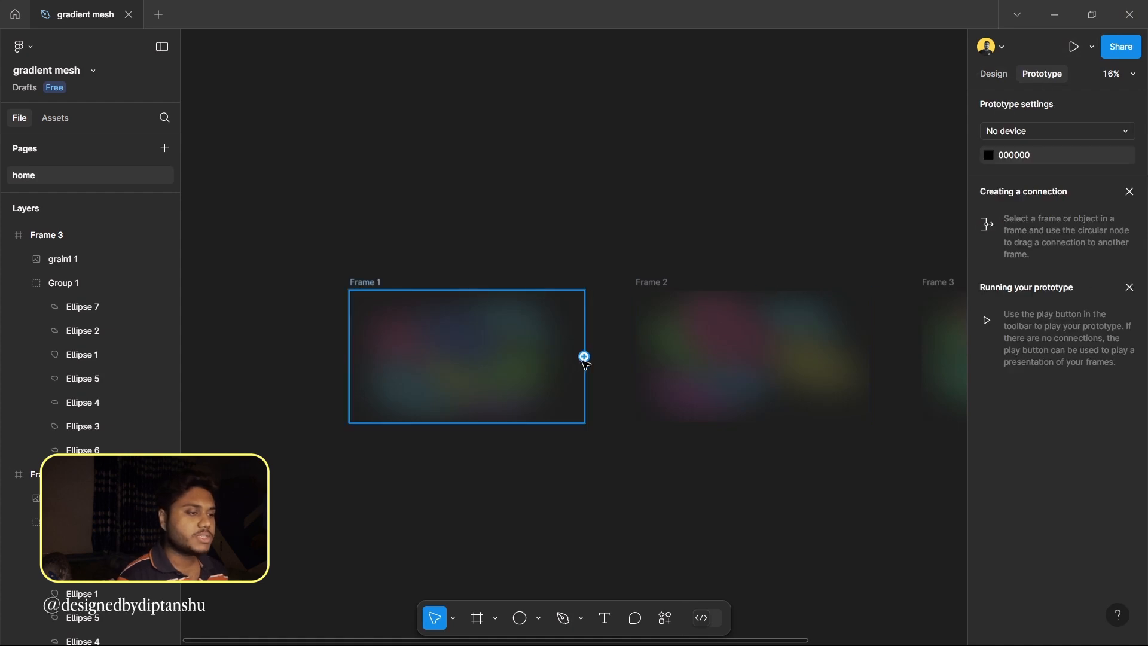
pyautogui.moveTo(584, 356); pyautogui.dragTo(646, 358)
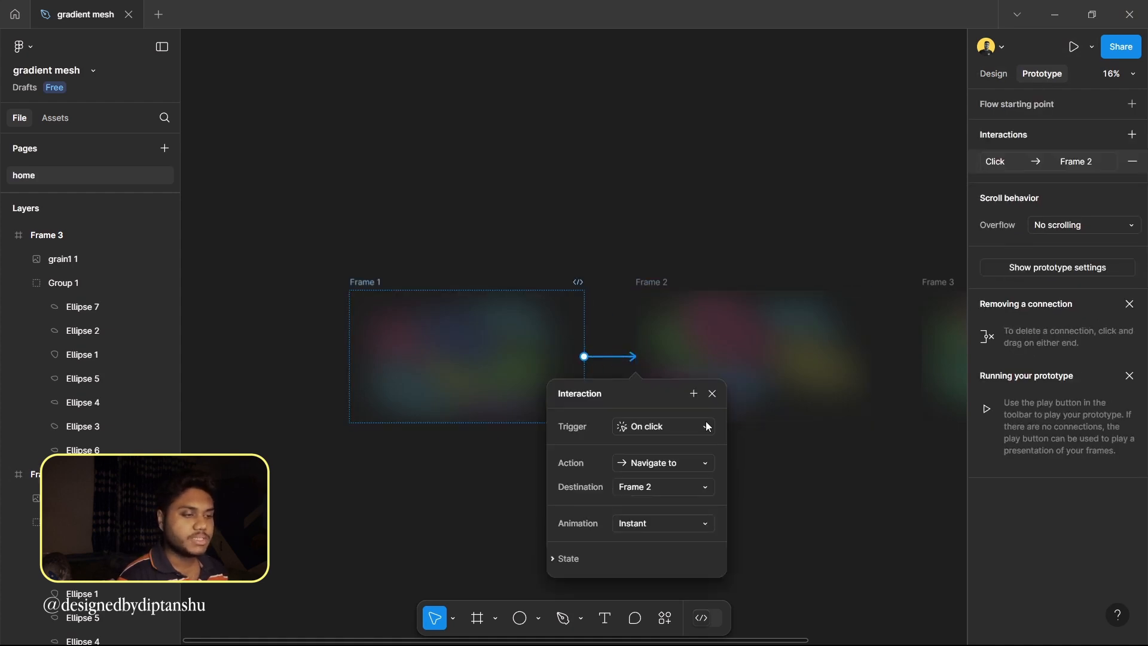
pyautogui.click(691, 425)
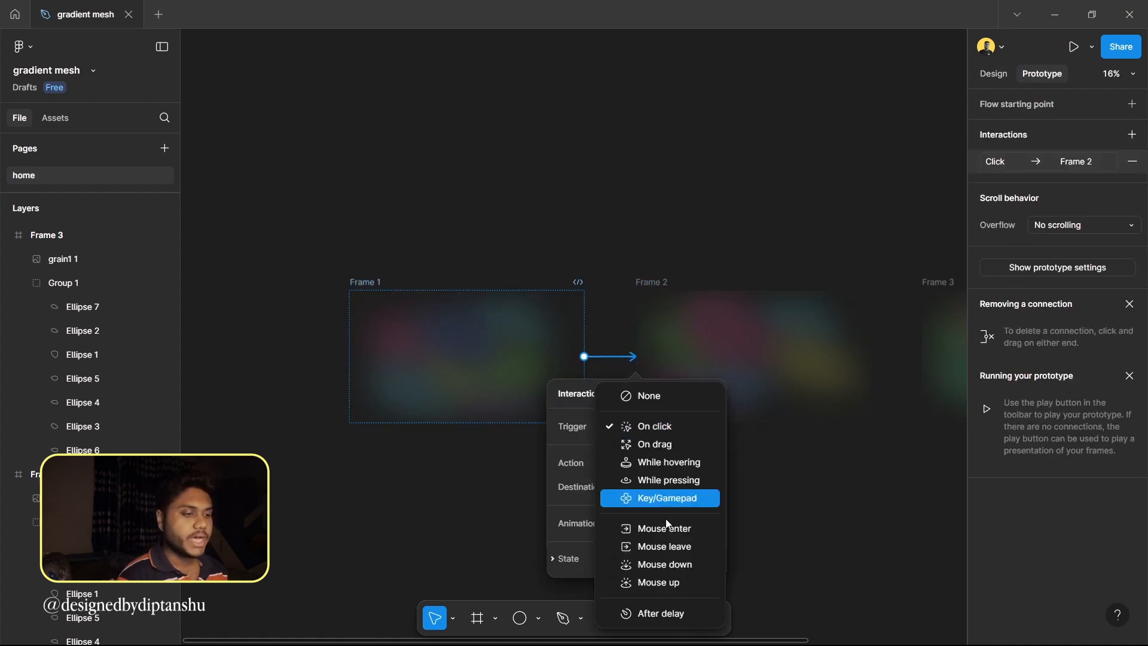
pyautogui.click(659, 619)
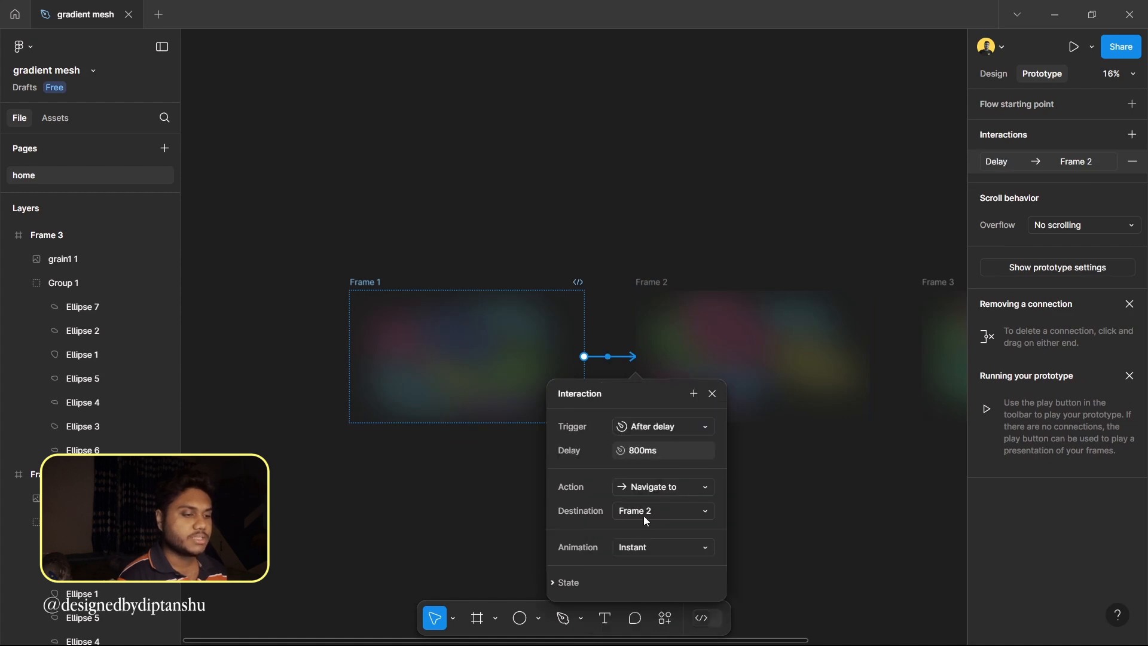
# Set the Frame 1 to Frame 2 interaction's animation to Smart animate with a duration of 800 ms
pyautogui.click(650, 550)
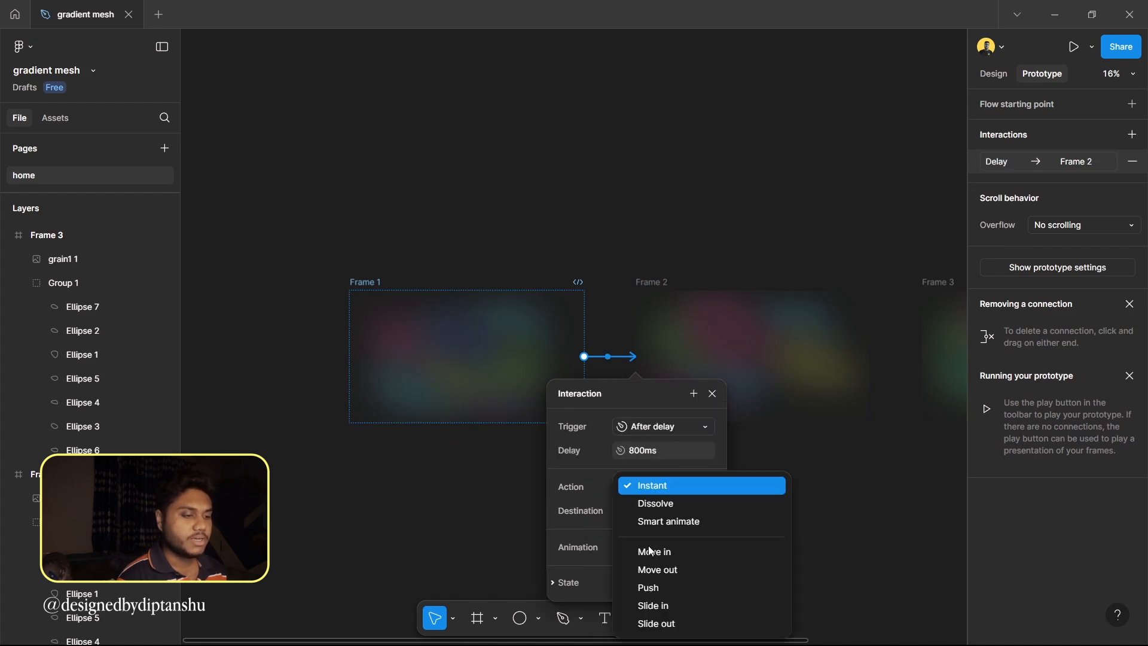
pyautogui.click(670, 521)
pyautogui.click(670, 594)
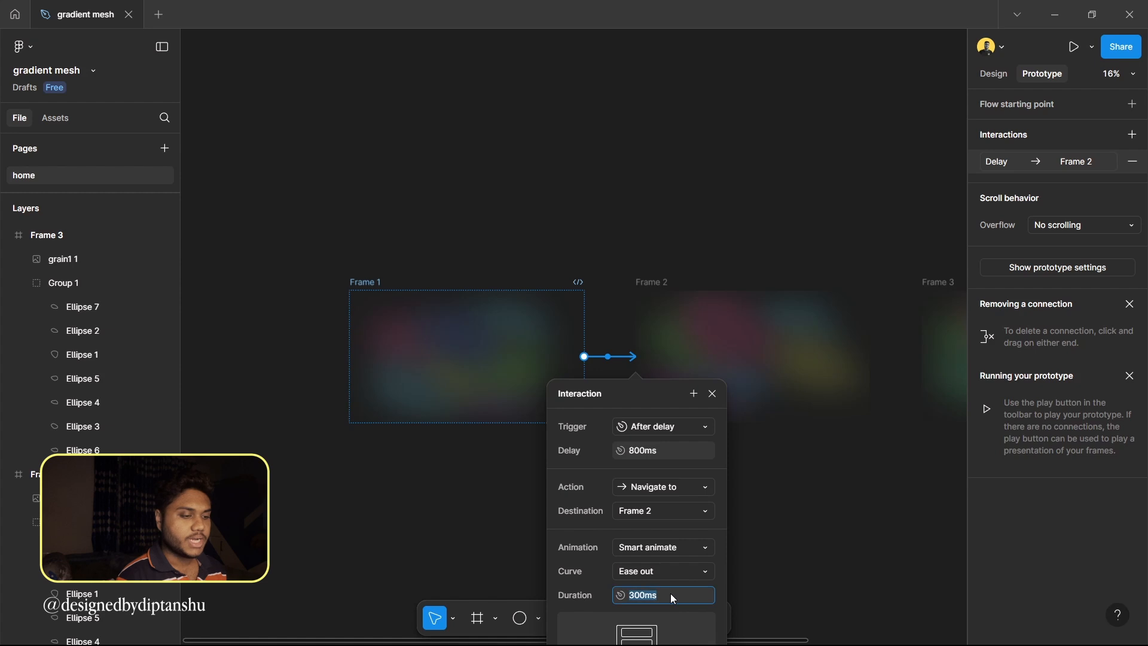
pyautogui.press('Return')
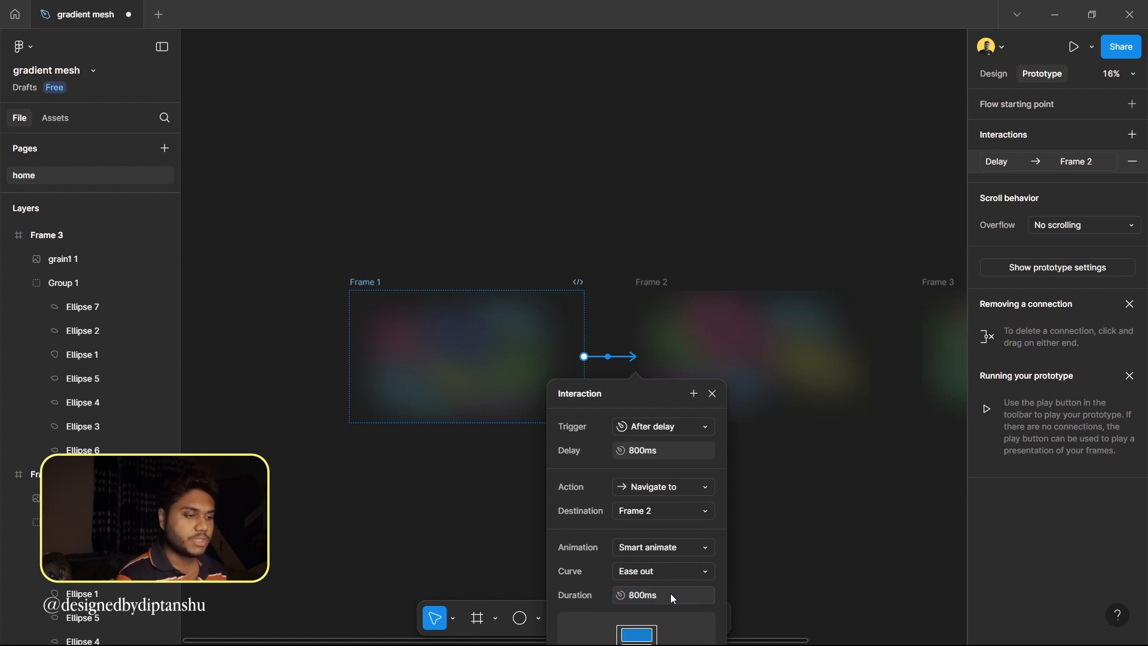
pyautogui.click(711, 559)
# Link Frame 2 to Frame 3 with an After delay interaction and set its animation curve to Ease in and out
pyautogui.click(656, 282)
pyautogui.hscroll(4, 661, 287)
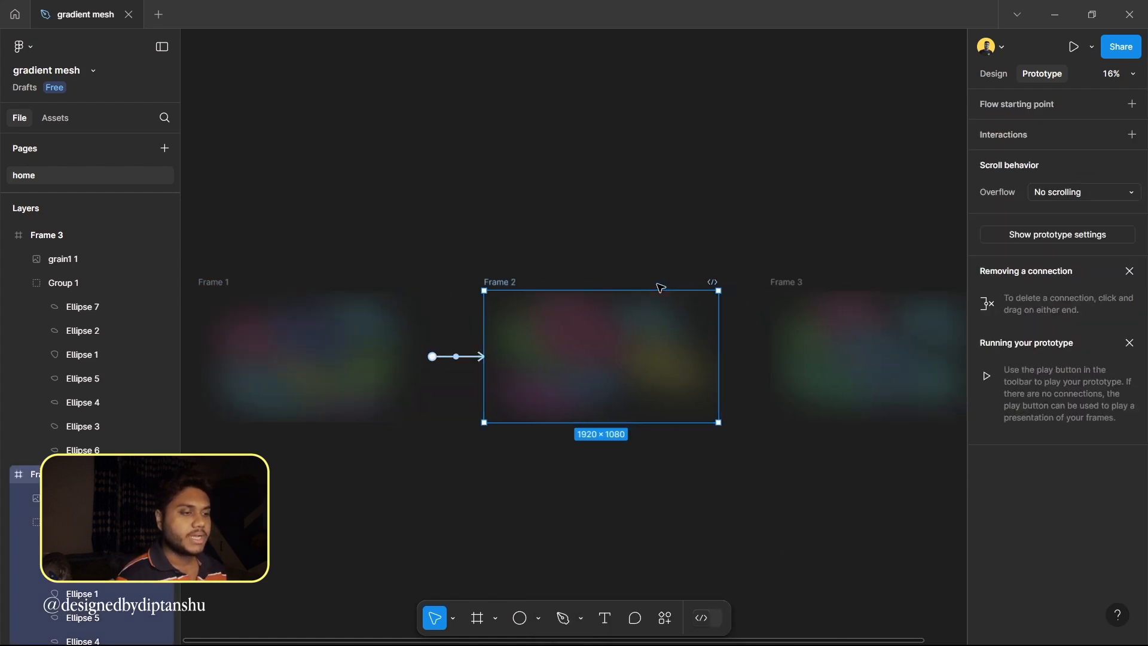
pyautogui.moveTo(717, 356); pyautogui.dragTo(782, 357)
pyautogui.click(804, 421)
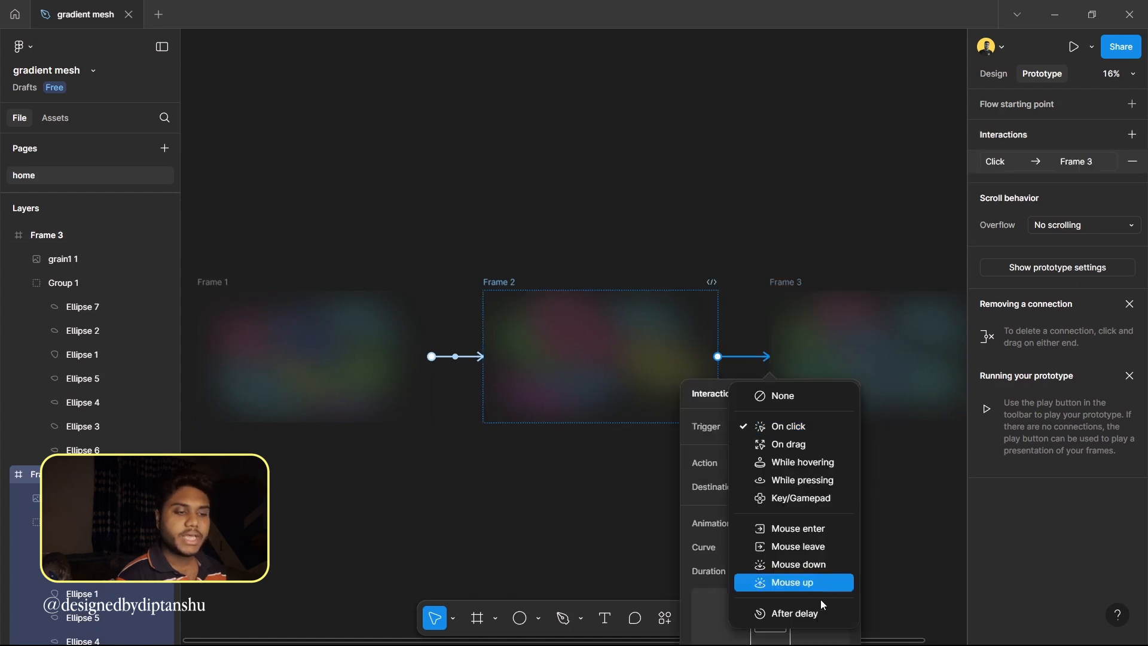
pyautogui.click(802, 617)
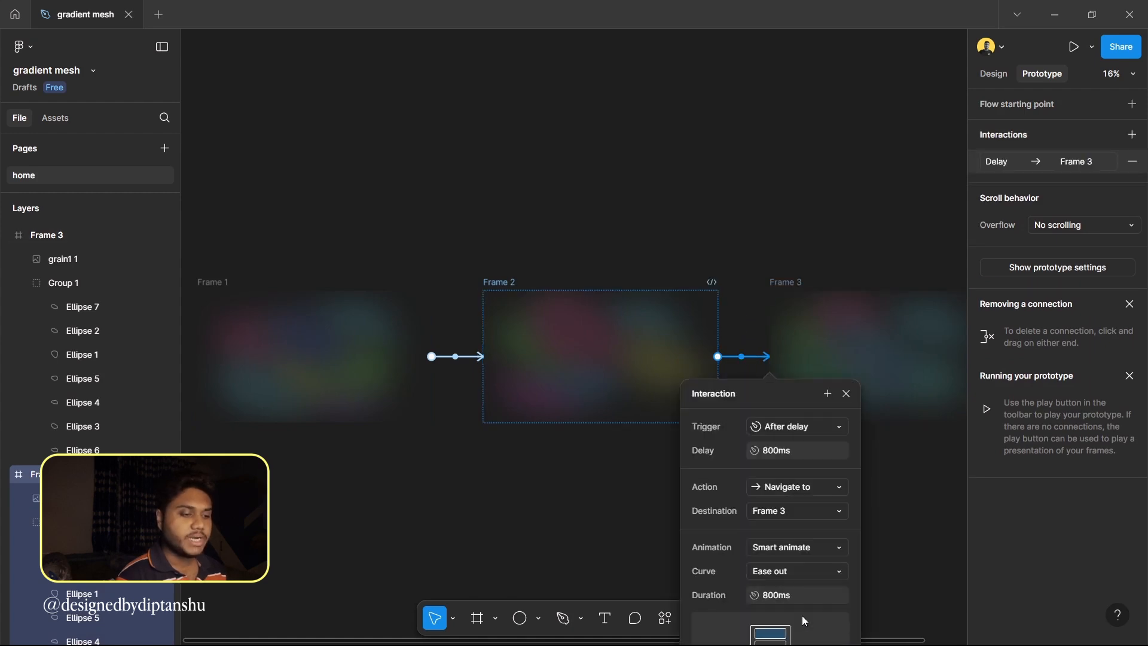
pyautogui.click(798, 570)
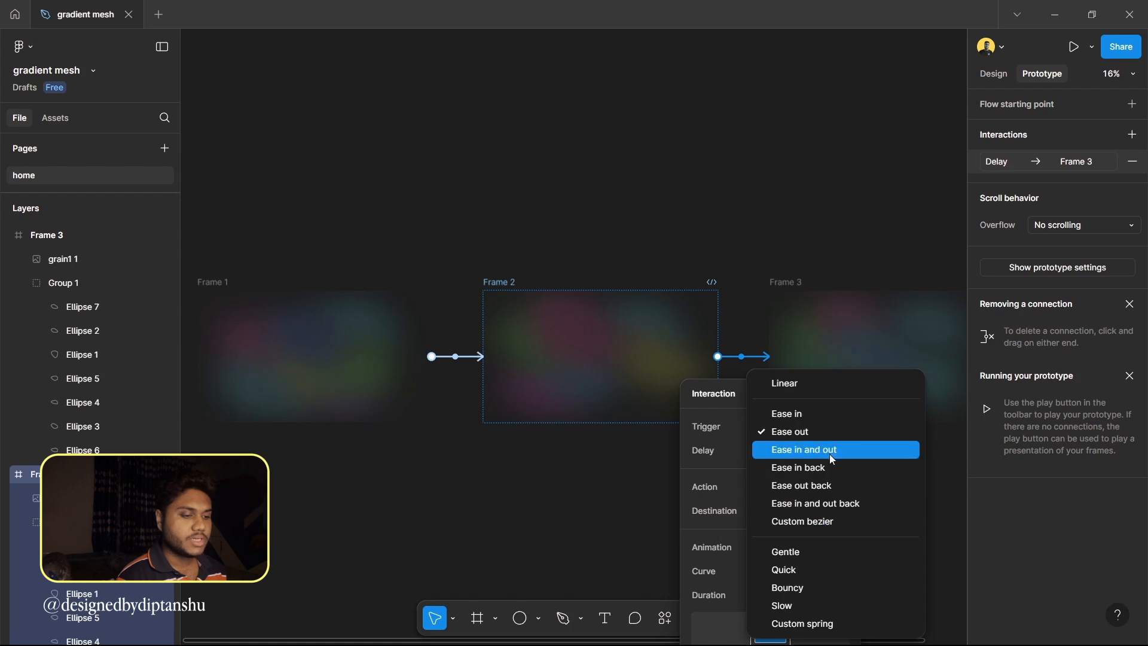
pyautogui.click(830, 453)
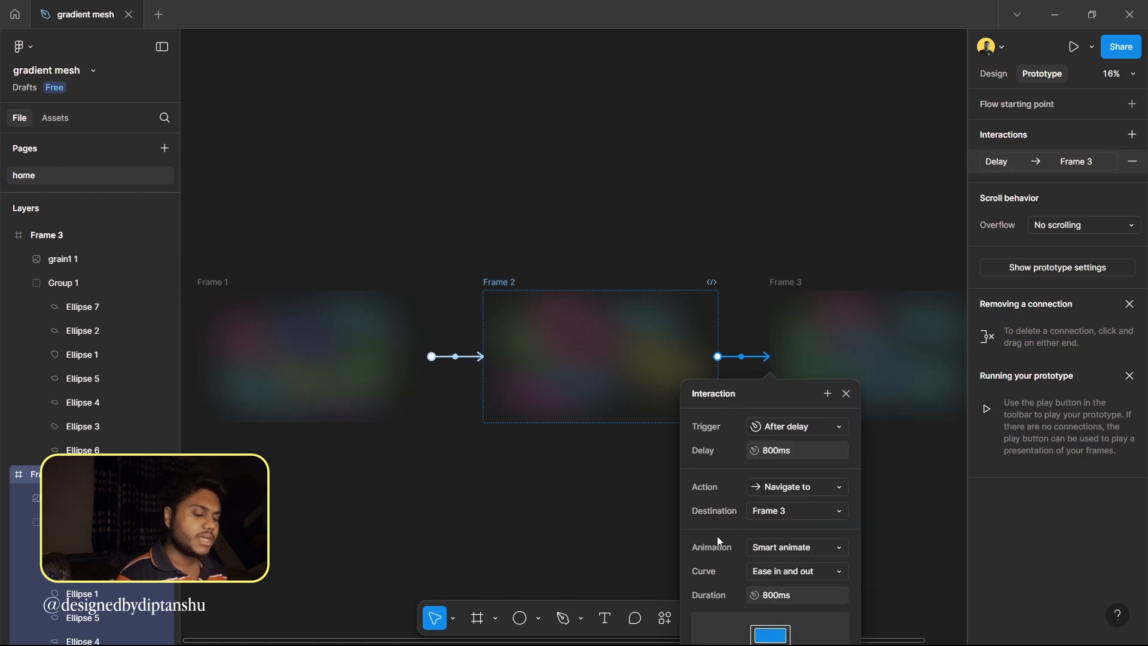
pyautogui.click(889, 535)
# Link Frame 3 back to Frame 1 with a prototype interaction that is triggered After delay
pyautogui.scroll(-5, 888, 535)
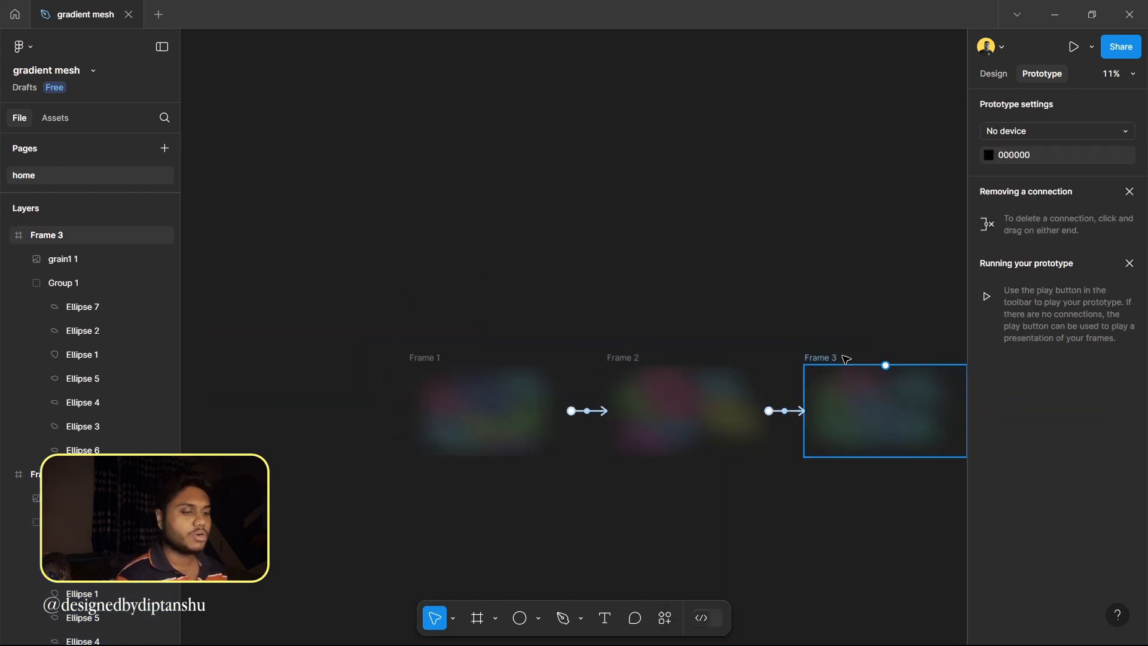
pyautogui.click(828, 359)
pyautogui.hscroll(2, 831, 360)
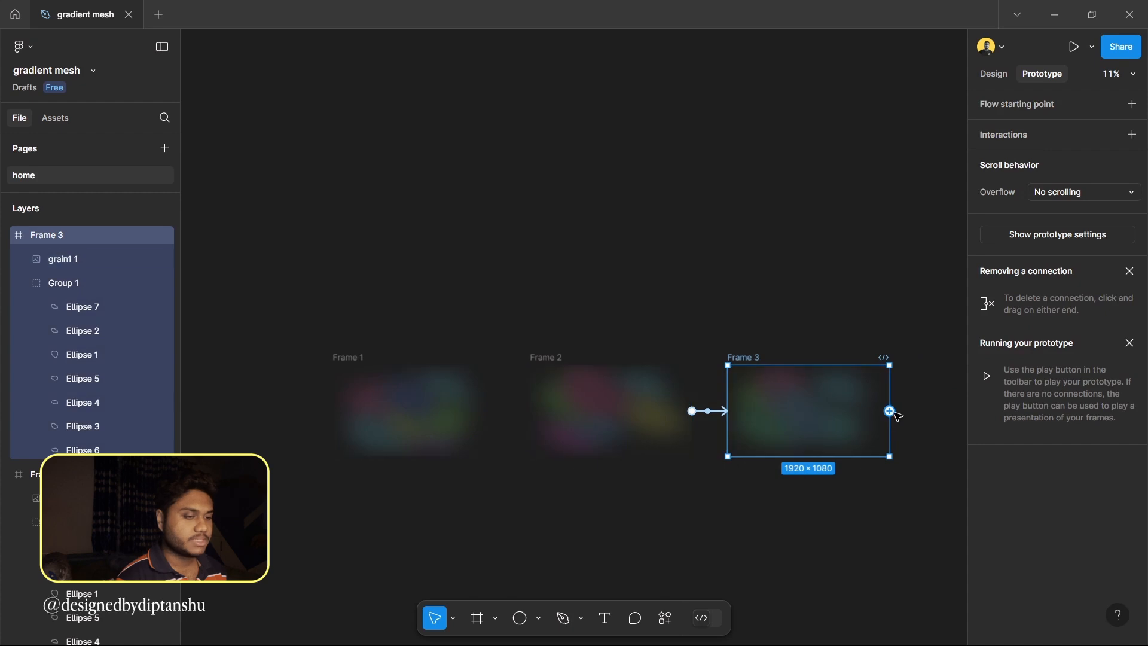
pyautogui.moveTo(889, 412); pyautogui.dragTo(464, 408)
pyautogui.click(544, 485)
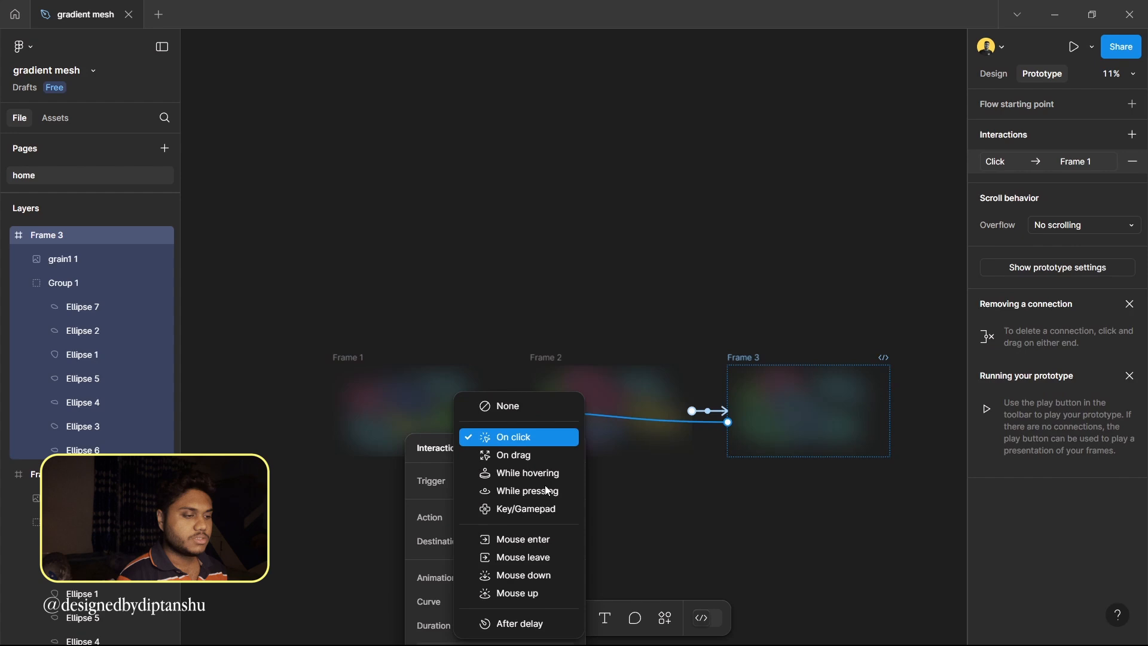
pyautogui.click(526, 624)
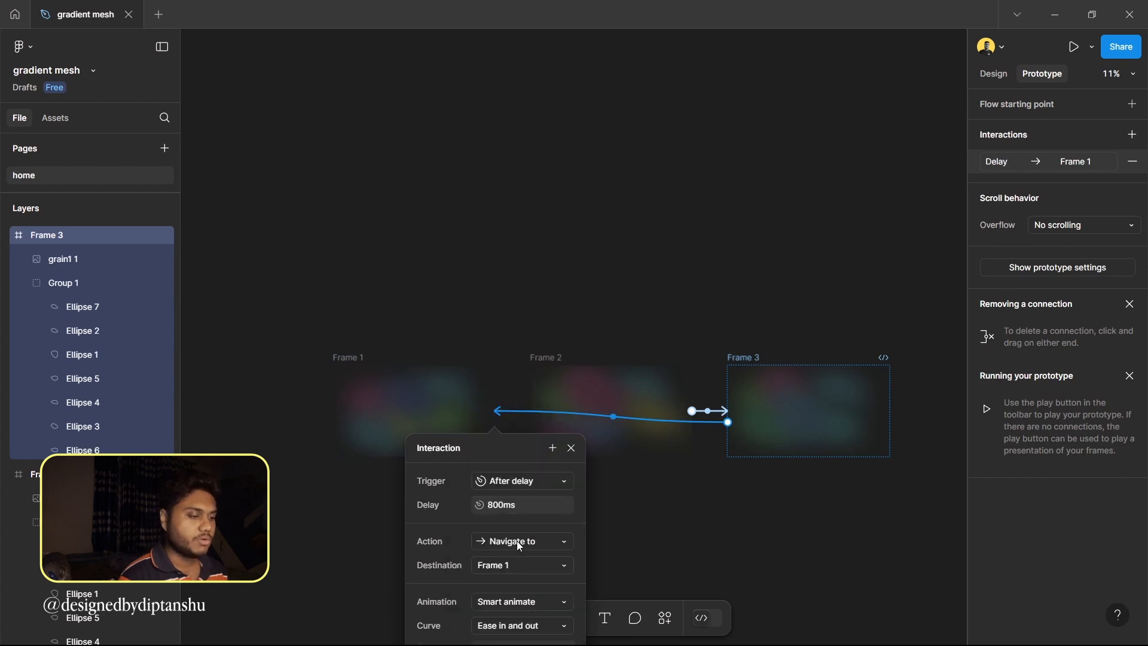
pyautogui.scroll(-1, 517, 631)
pyautogui.click(660, 515)
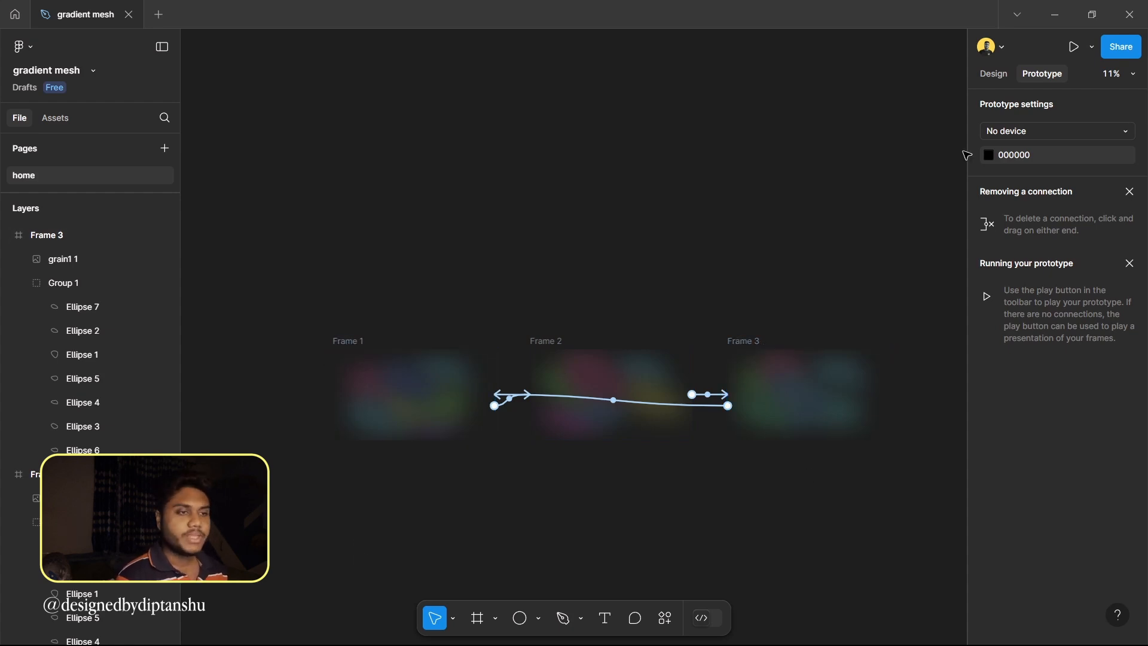
# Play the gradient mesh prototype and view its presentation in full screen
pyautogui.click(1071, 44)
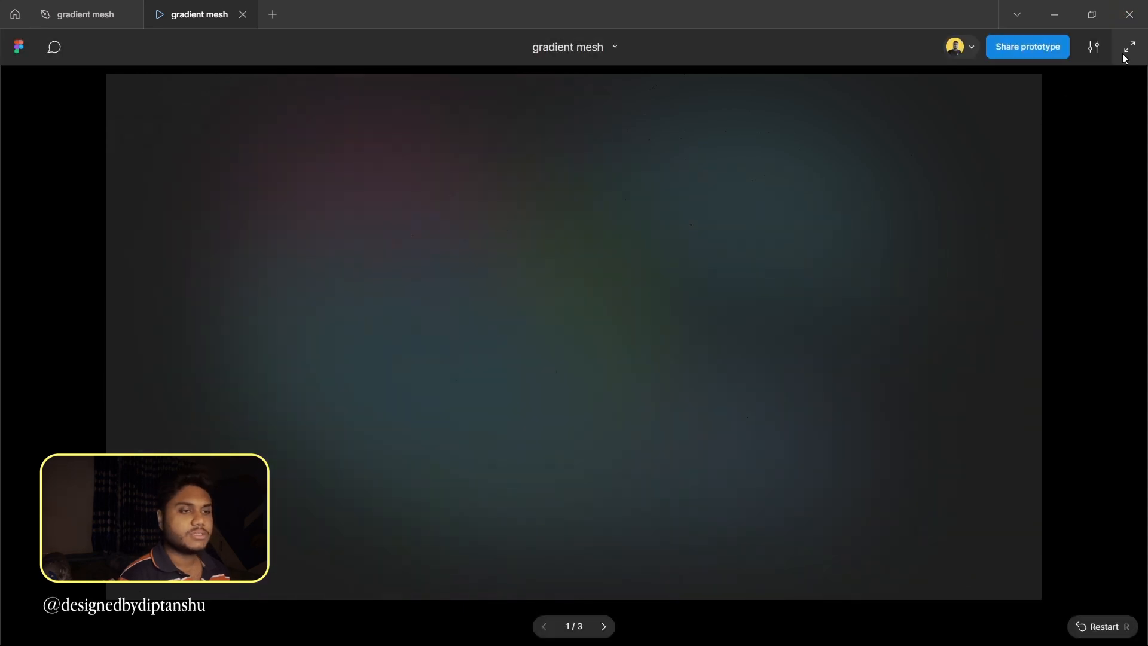
pyautogui.click(1123, 48)
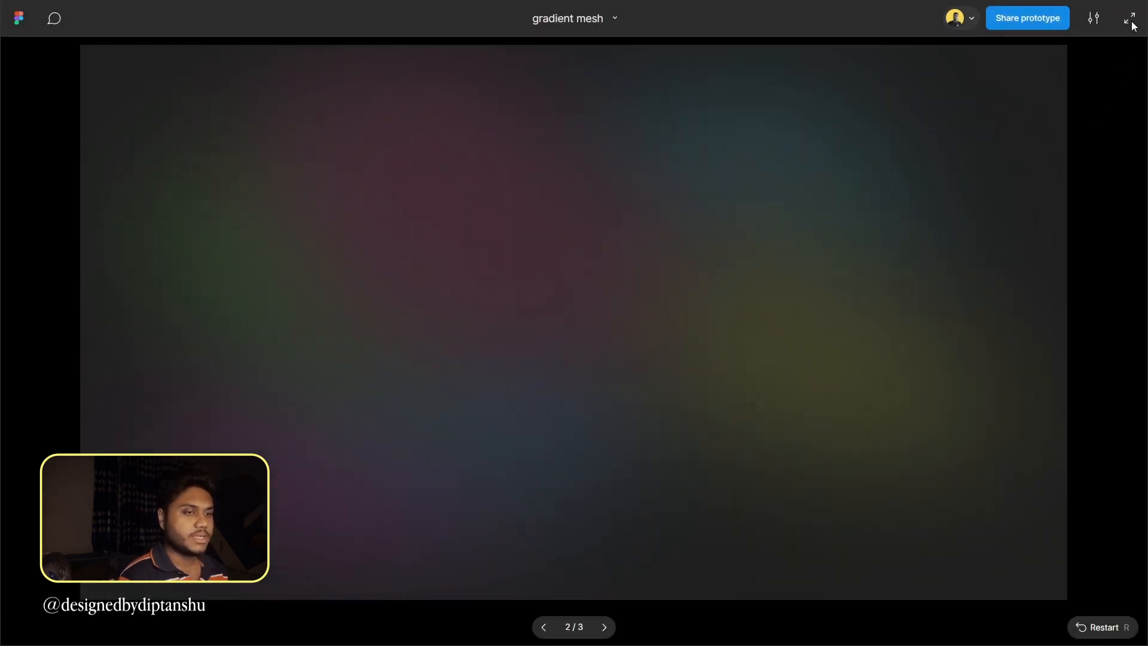